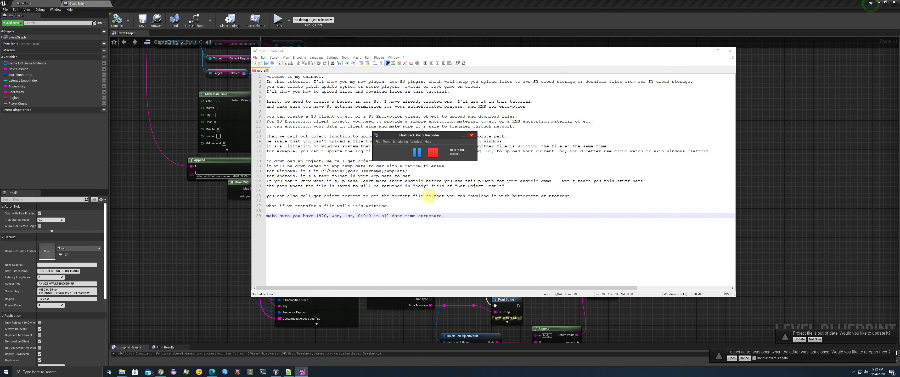
# Read the script's opening lines on the AWS S3 plugin and S3 bucket creation, then view the bucket page.
pyautogui.click(266, 77)
pyautogui.moveTo(278, 77); pyautogui.dragTo(330, 75)
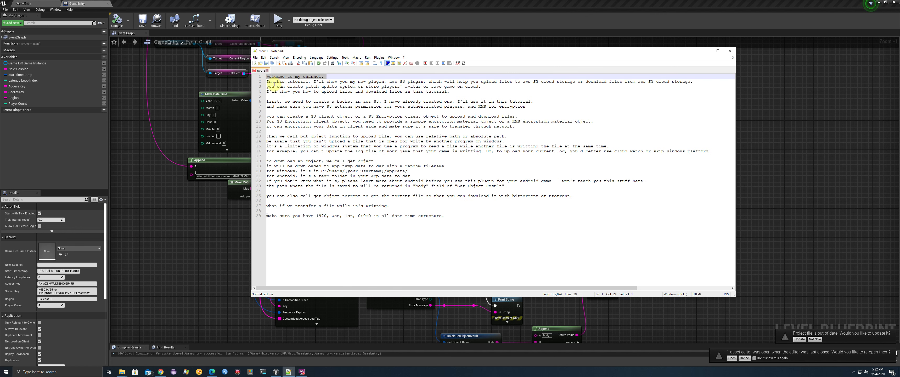
pyautogui.moveTo(268, 82); pyautogui.dragTo(706, 84)
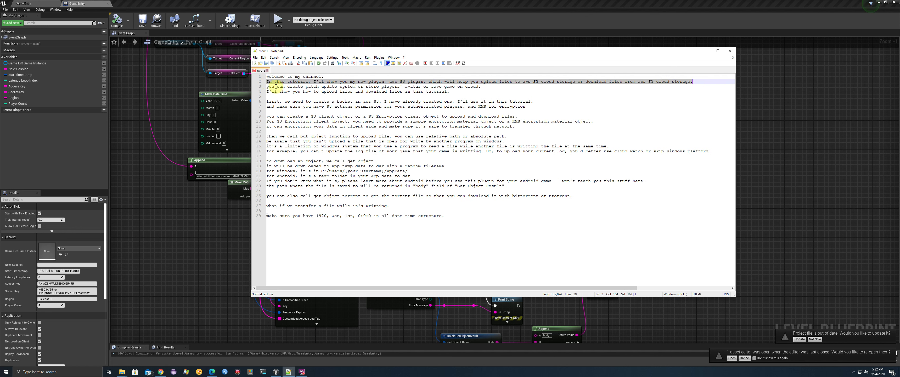
pyautogui.moveTo(267, 87); pyautogui.dragTo(479, 87)
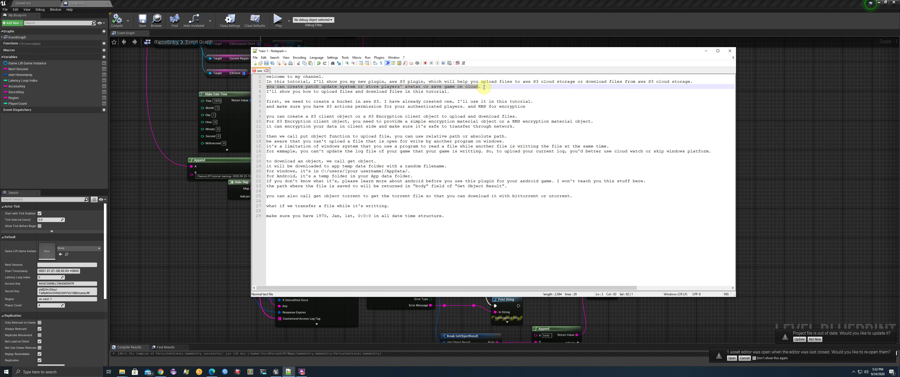
pyautogui.moveTo(271, 92); pyautogui.dragTo(462, 92)
pyautogui.moveTo(267, 101); pyautogui.dragTo(537, 106)
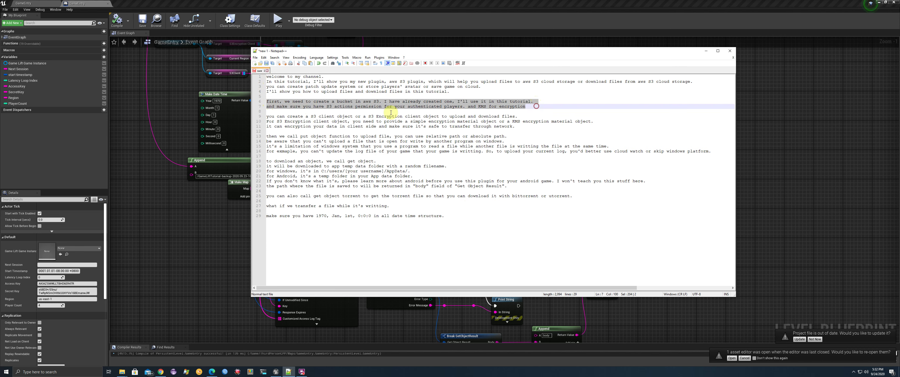
pyautogui.click(211, 371)
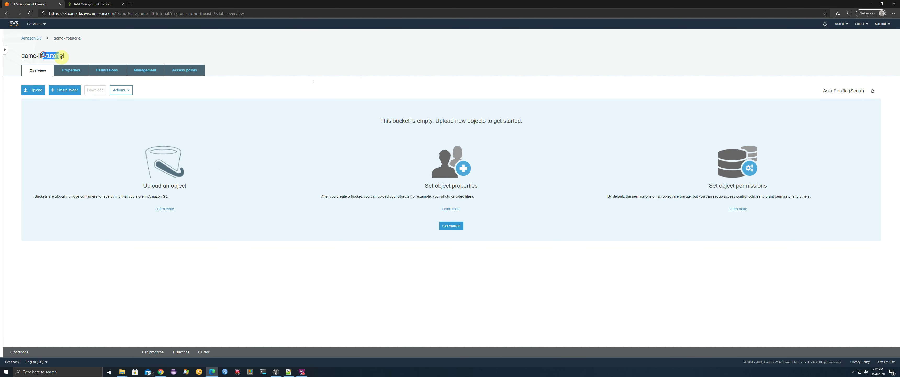
# Check the IAM role's permissions and the empty game-lift-tutorial bucket, then reread the S3 client line.
pyautogui.click(98, 4)
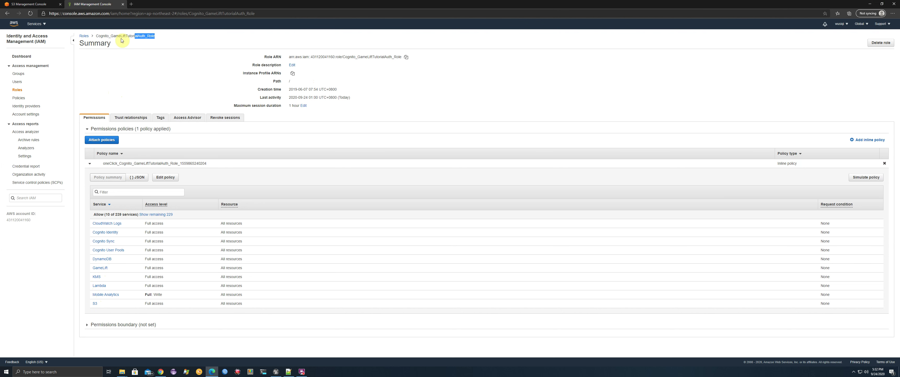
pyautogui.click(32, 4)
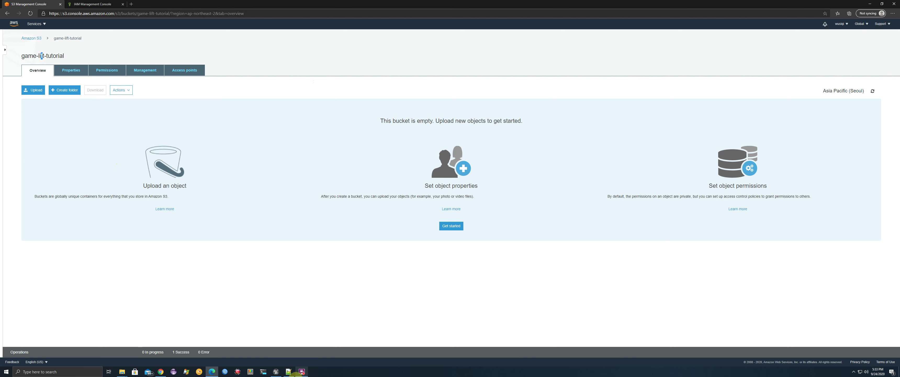
pyautogui.click(289, 373)
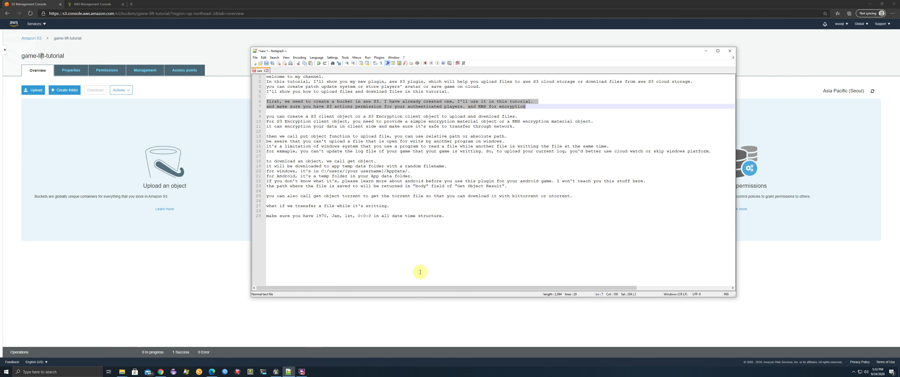
pyautogui.moveTo(271, 118); pyautogui.dragTo(532, 127)
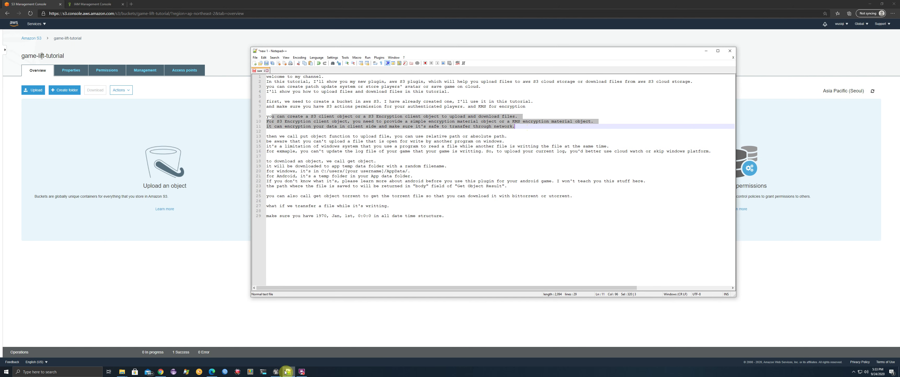
pyautogui.click(276, 371)
# Navigate the event graph from the Create S3Object node to the Append and Put Object nodes.
pyautogui.scroll(-5, 200, 234)
pyautogui.moveTo(171, 237); pyautogui.dragTo(402, 217, button='right')
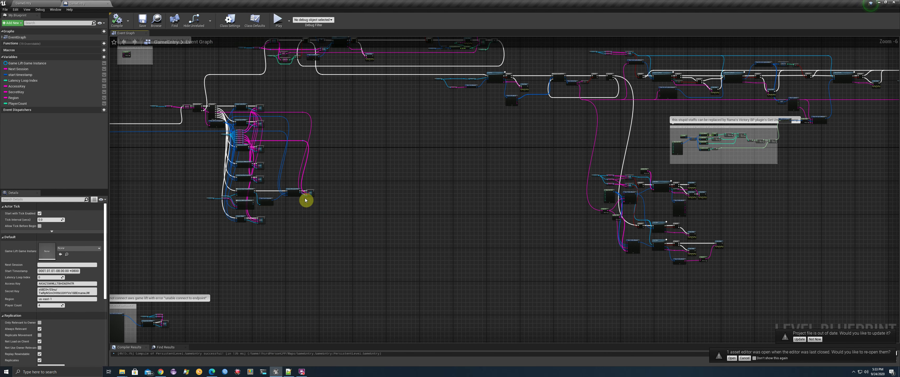
pyautogui.scroll(7, 223, 203)
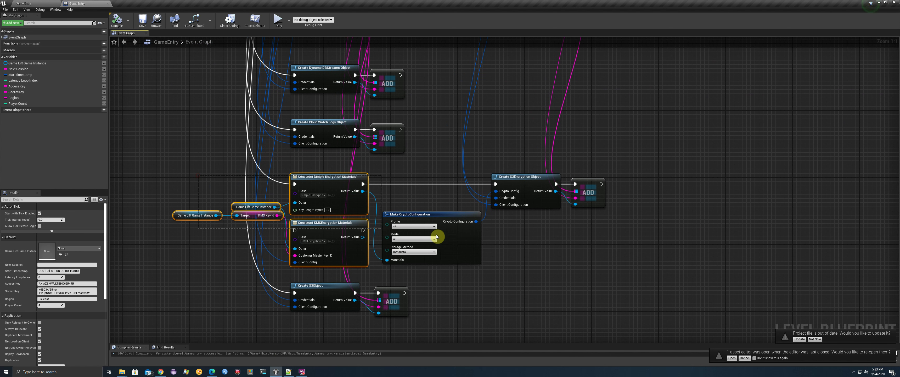
pyautogui.moveTo(238, 286); pyautogui.dragTo(436, 325)
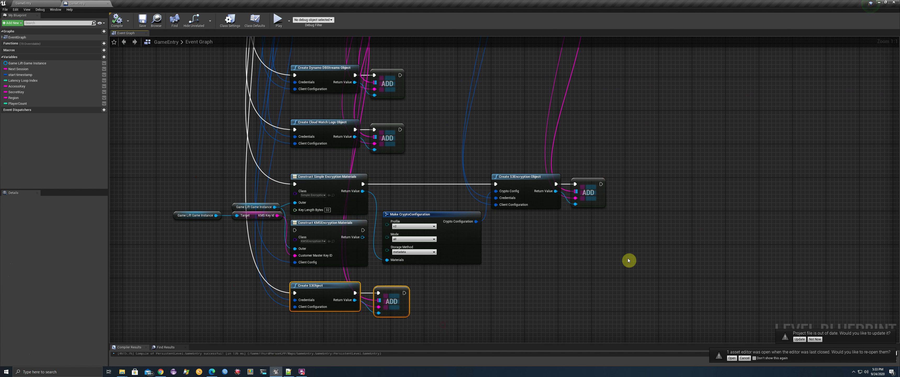
pyautogui.moveTo(585, 275); pyautogui.dragTo(328, 218, button='right')
pyautogui.scroll(-3, 327, 217)
pyautogui.moveTo(572, 215); pyautogui.dragTo(330, 162, button='right')
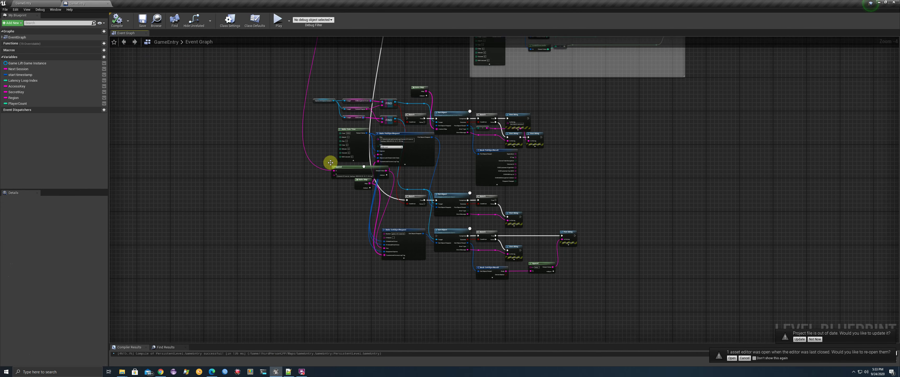
pyautogui.scroll(4, 331, 162)
pyautogui.moveTo(402, 252); pyautogui.dragTo(409, 231, button='right')
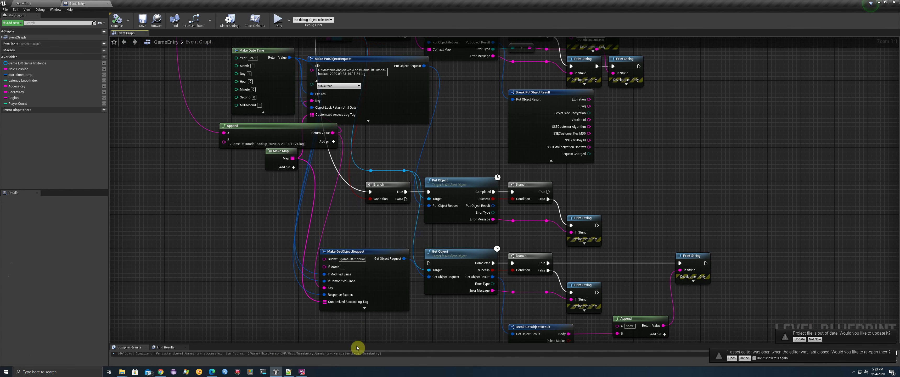
# Read the script's put object and file-in-use notes, then select the Branch and Put Object nodes.
pyautogui.click(288, 371)
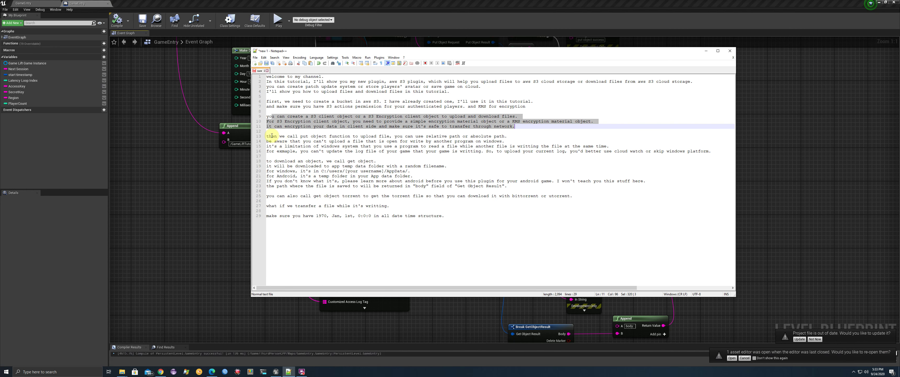
pyautogui.moveTo(272, 136); pyautogui.dragTo(500, 135)
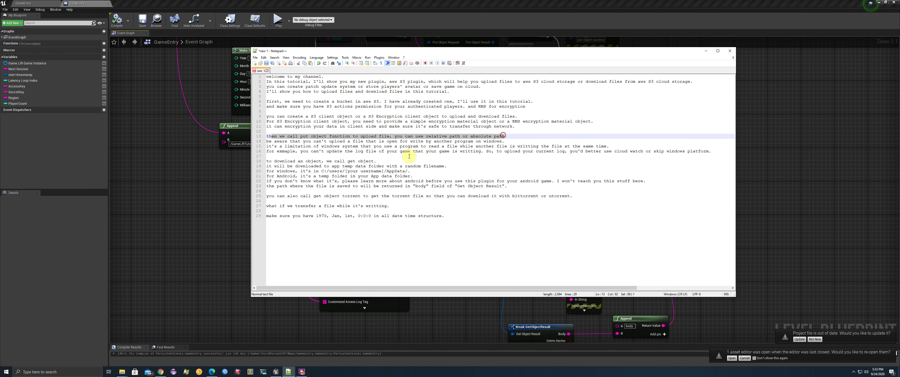
pyautogui.moveTo(266, 141); pyautogui.dragTo(714, 150)
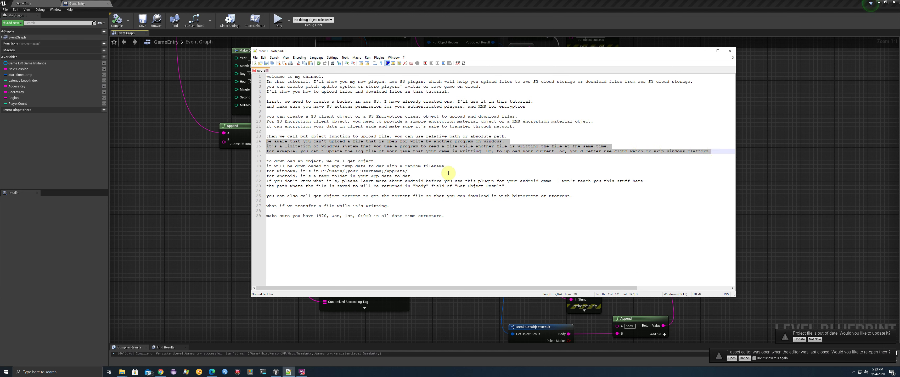
pyautogui.click(324, 153)
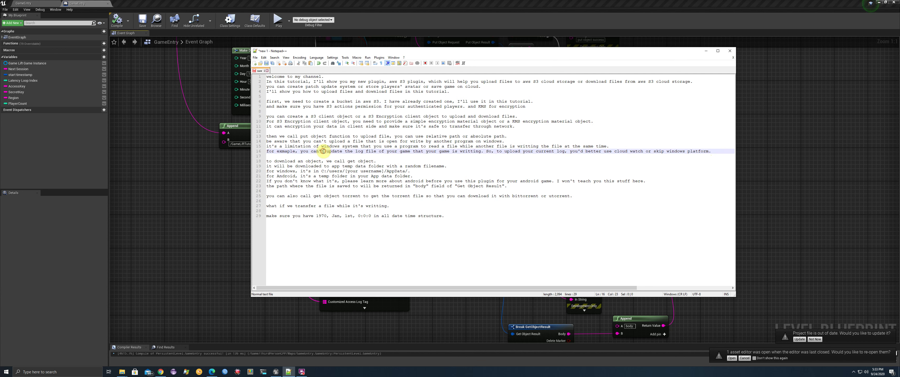
pyautogui.click(180, 202)
pyautogui.moveTo(341, 175); pyautogui.dragTo(608, 227)
# Select the Make Date Time node and check the script's note about the 1970 date.
pyautogui.click(646, 212)
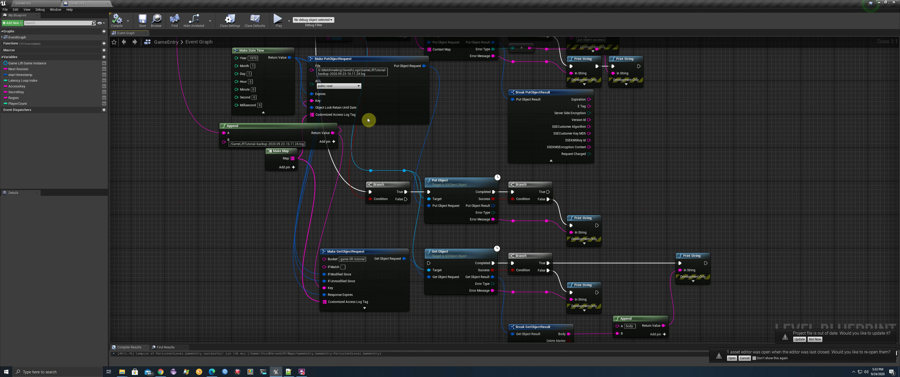
pyautogui.moveTo(367, 121); pyautogui.dragTo(384, 127, button='right')
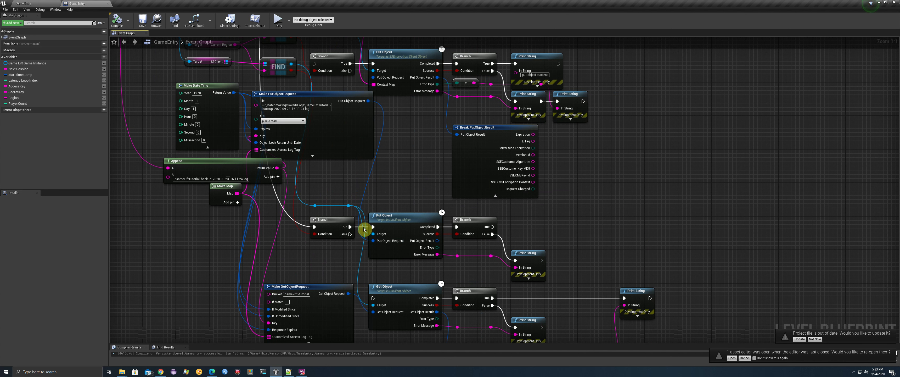
pyautogui.click(229, 108)
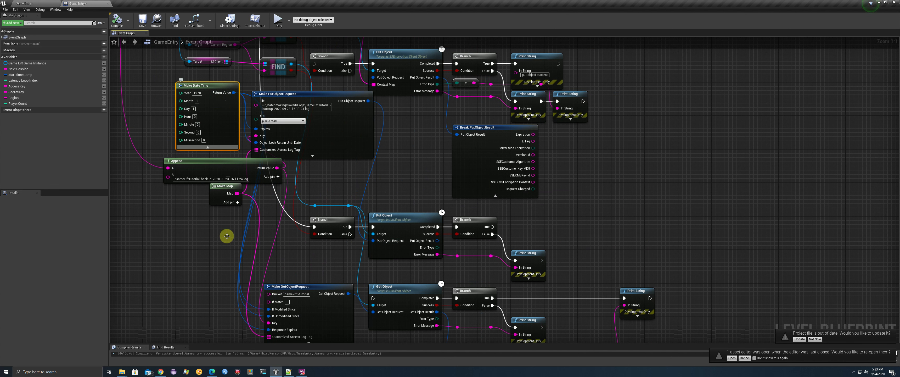
pyautogui.click(288, 371)
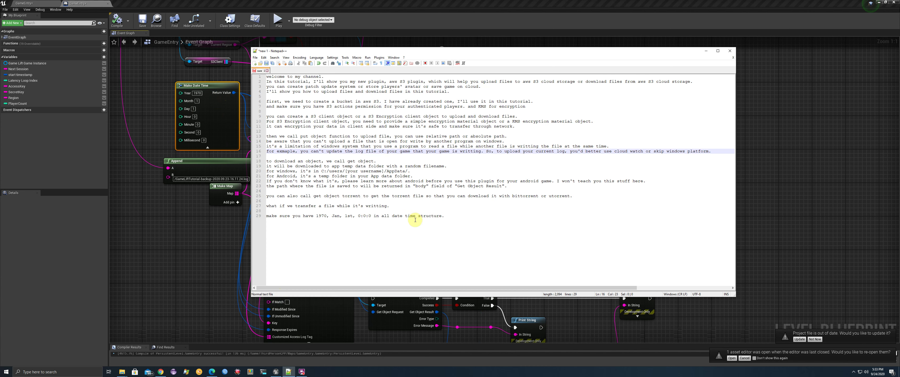
pyautogui.moveTo(444, 216); pyautogui.dragTo(271, 217)
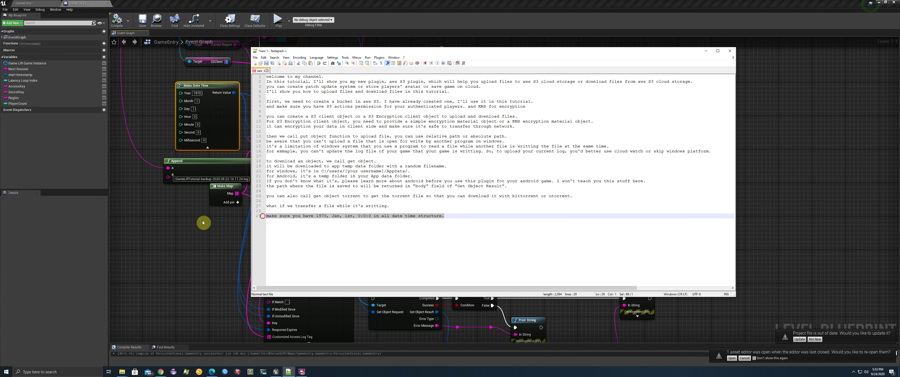
pyautogui.click(225, 221)
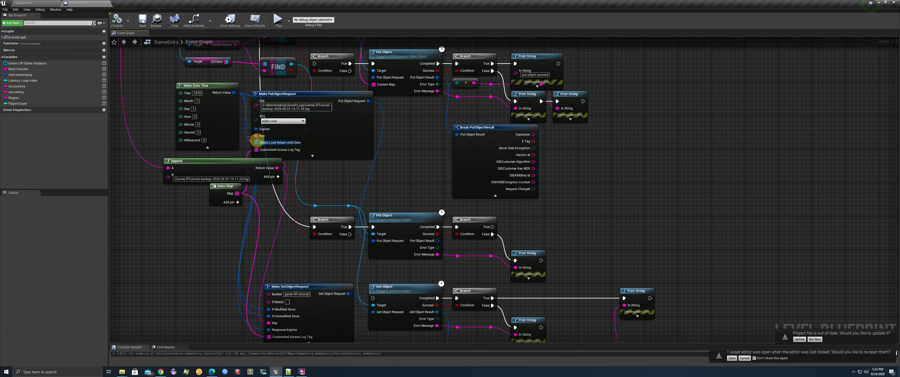
# Connect the Make Date Time output to the Expires pin of Make PutObjectRequest.
pyautogui.moveTo(254, 142)
pyautogui.keyDown('ctrl'); pyautogui.mouseDown()
pyautogui.moveTo(263, 129)
pyautogui.moveTo(289, 277)
pyautogui.mouseUp(); pyautogui.keyUp('ctrl')
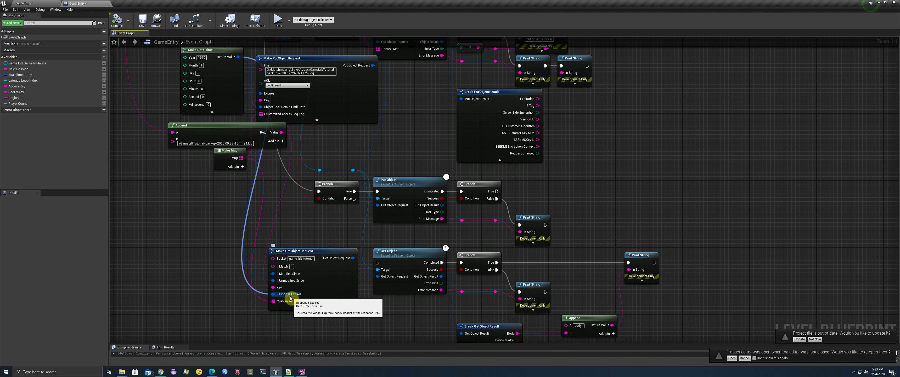
pyautogui.moveTo(287, 174); pyautogui.dragTo(267, 249, button='right')
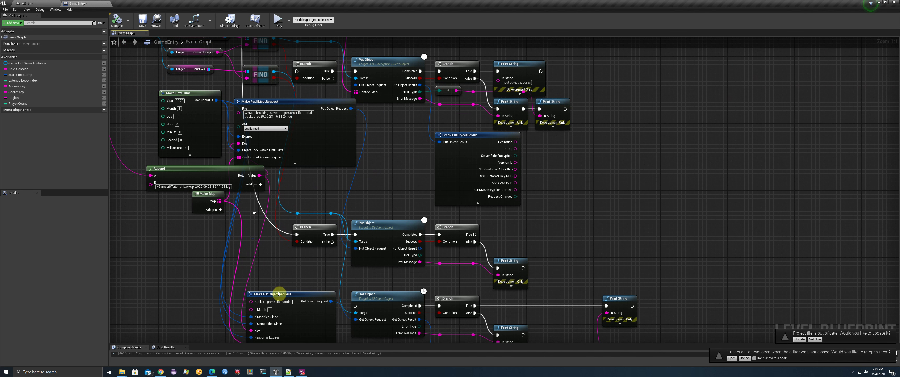
pyautogui.click(289, 371)
# Append 'it means 0 in computer time' to the 1970, Jan, 1st, 0:0:0 line of the script.
pyautogui.click(462, 215)
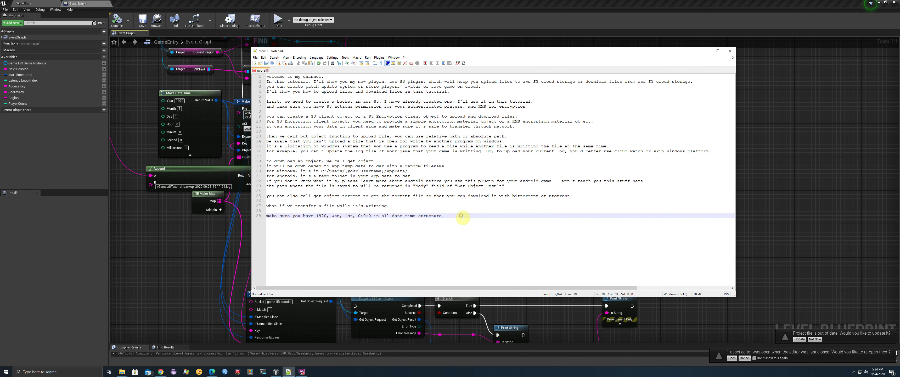
pyautogui.write('it means 0 ')
pyautogui.write('in ')
pyautogui.write('computer')
pyautogui.write(' time')
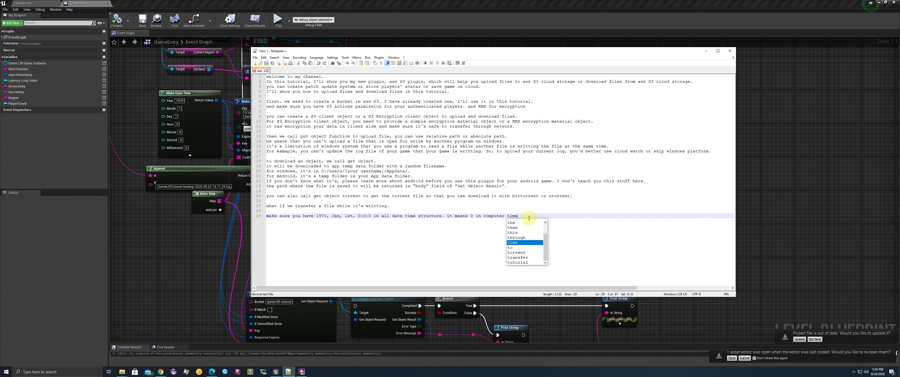
pyautogui.click(528, 215)
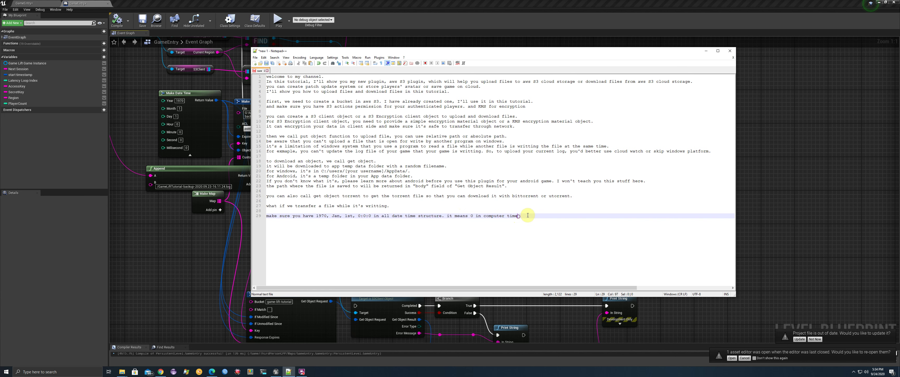
# Open the UserLogin map, play it to see the login screen, then exit via the console.
pyautogui.click(754, 213)
pyautogui.moveTo(427, 192); pyautogui.dragTo(421, 224, button='right')
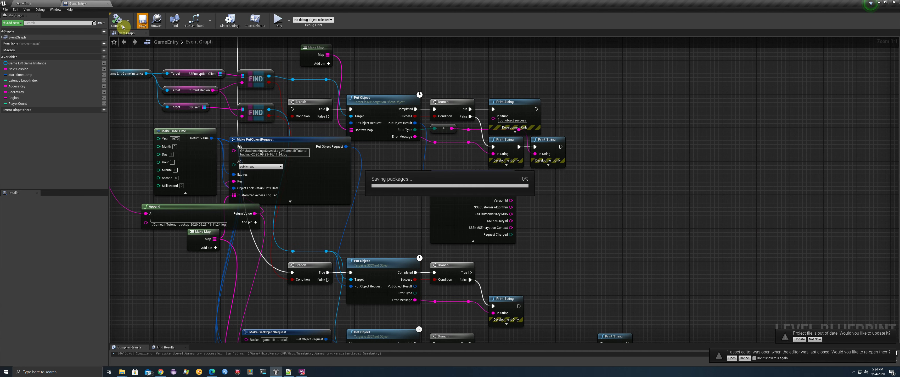
pyautogui.click(32, 2)
pyautogui.doubleClick(190, 273)
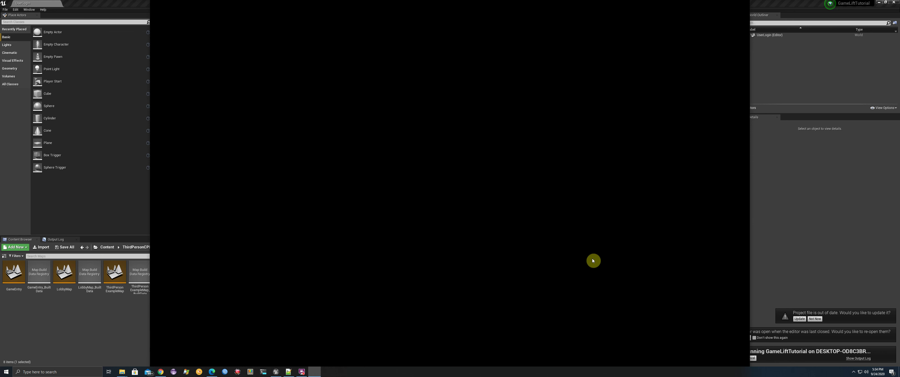
pyautogui.press('`')
pyautogui.write('exi')
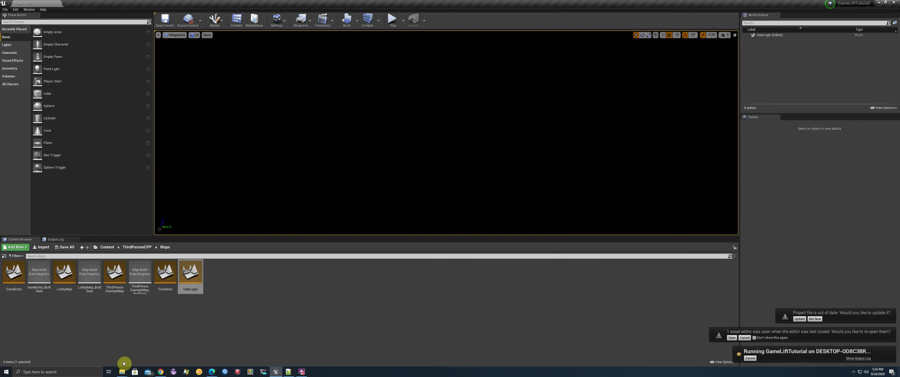
# Open File Explorer to the Matchmaking project folder on the Project (G:) drive.
pyautogui.moveTo(121, 370)
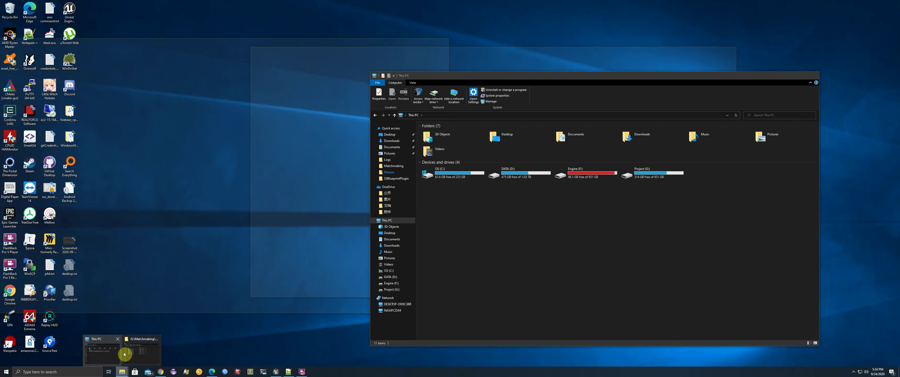
pyautogui.click(105, 351)
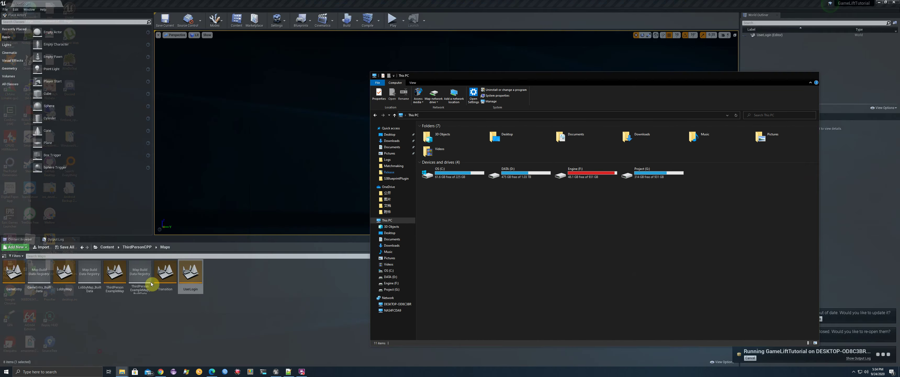
pyautogui.click(405, 289)
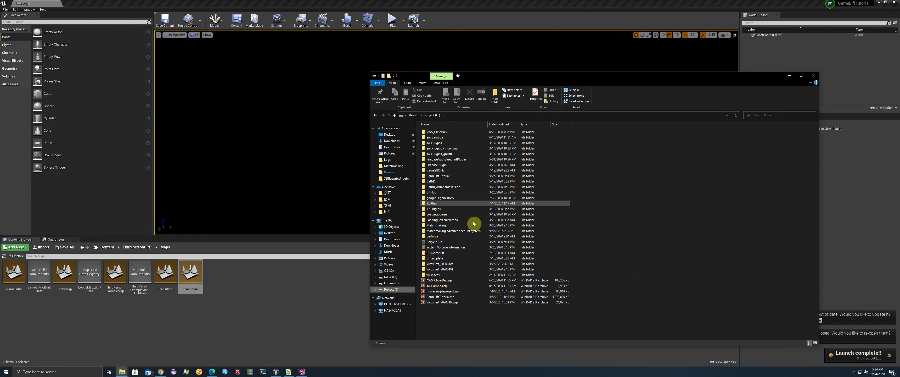
pyautogui.doubleClick(445, 225)
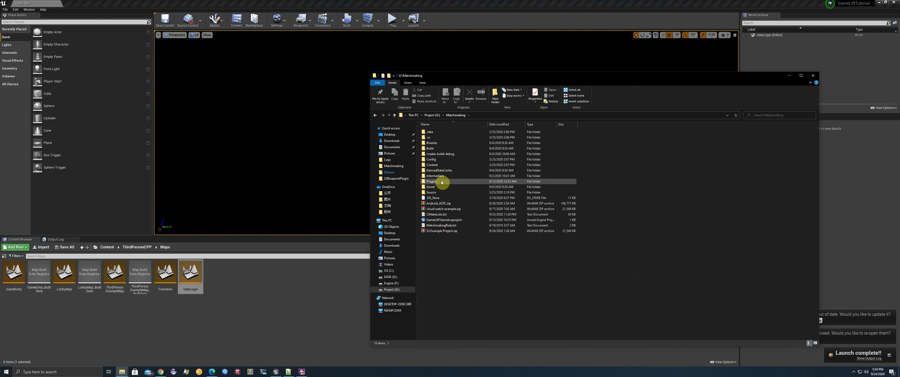
pyautogui.doubleClick(443, 181)
pyautogui.click(458, 115)
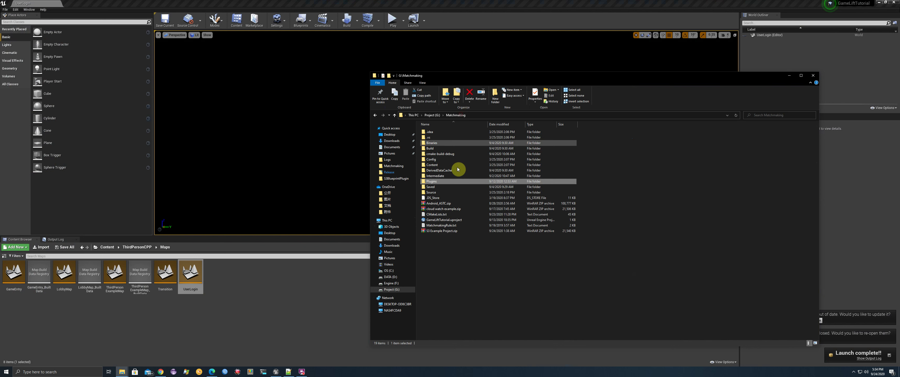
# Go through Saved > StagedBuilds > WindowsNoEditor to Binaries\Win64 and launch GameLiftTutorial.exe.
pyautogui.doubleClick(441, 187)
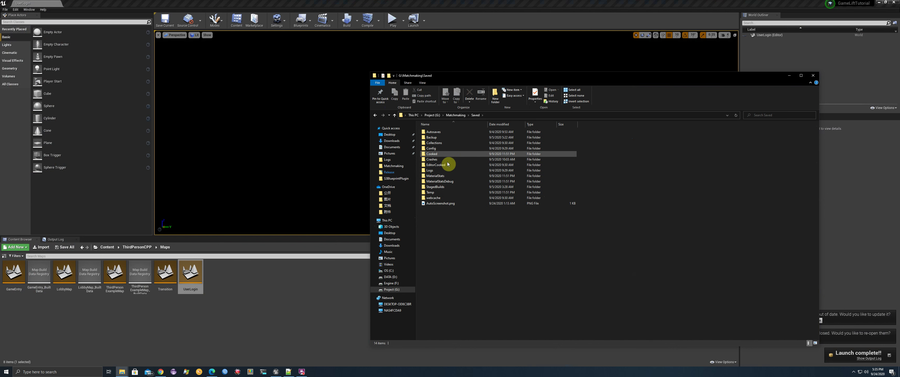
pyautogui.doubleClick(443, 187)
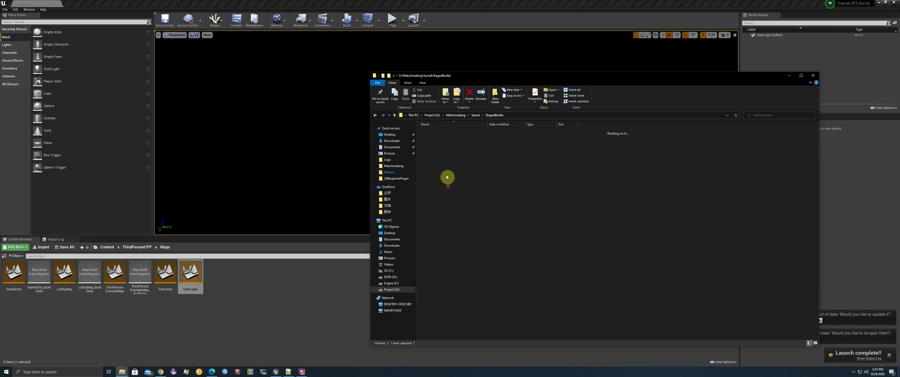
pyautogui.doubleClick(440, 149)
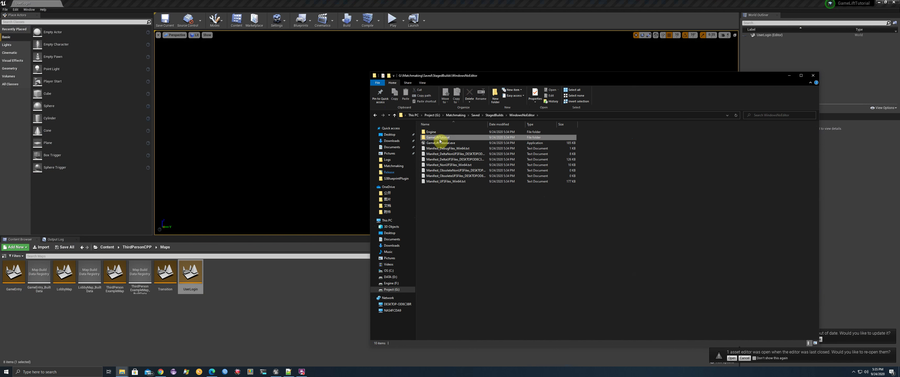
pyautogui.doubleClick(441, 136)
pyautogui.doubleClick(441, 135)
pyautogui.doubleClick(444, 133)
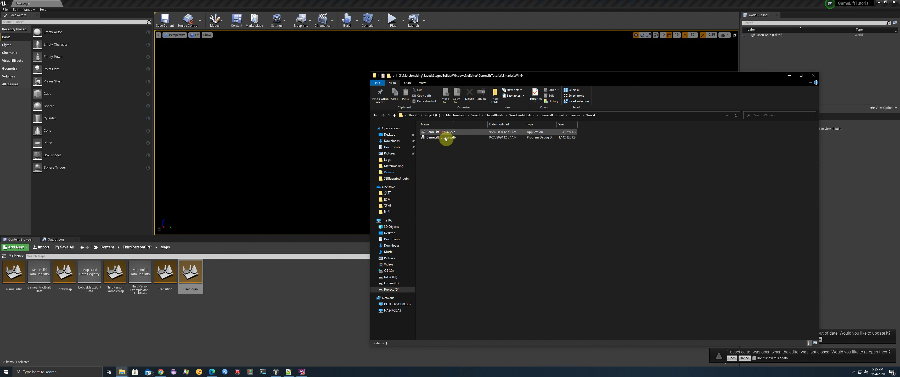
pyautogui.doubleClick(448, 135)
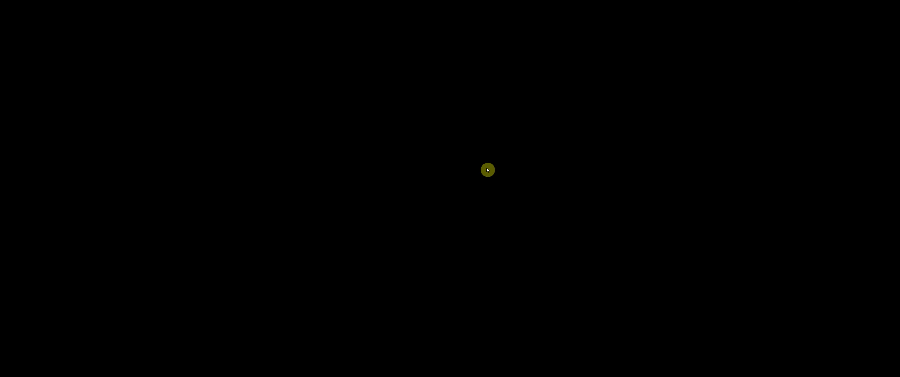
# Log in to the packaged game with a user name and password, then return to the browser.
pyautogui.click(452, 154)
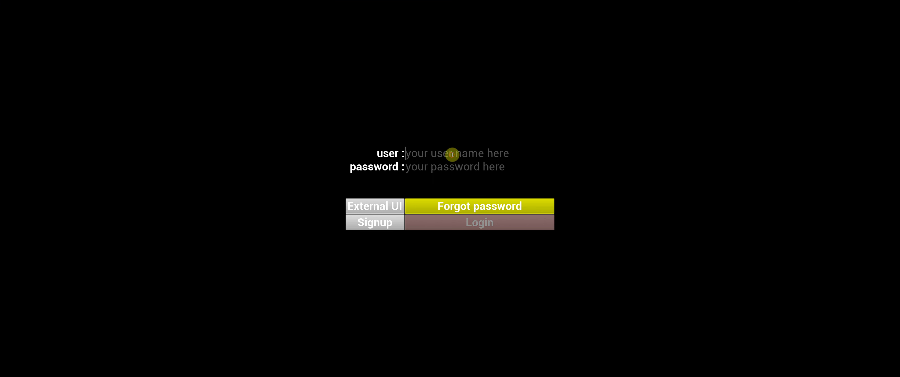
pyautogui.write('test')
pyautogui.click(443, 164)
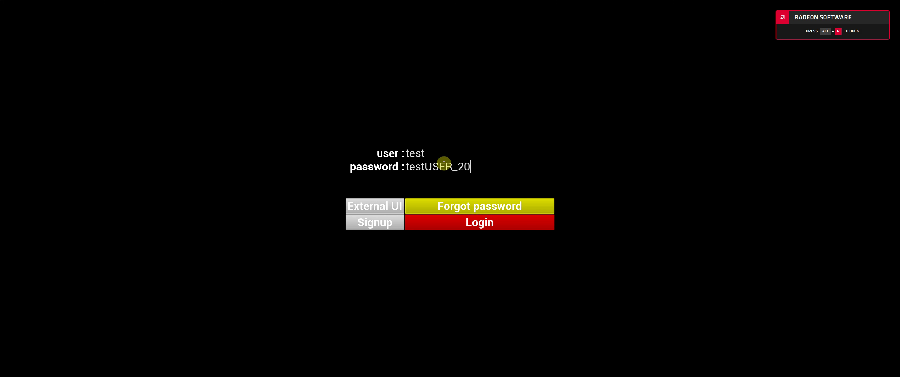
pyautogui.click(488, 223)
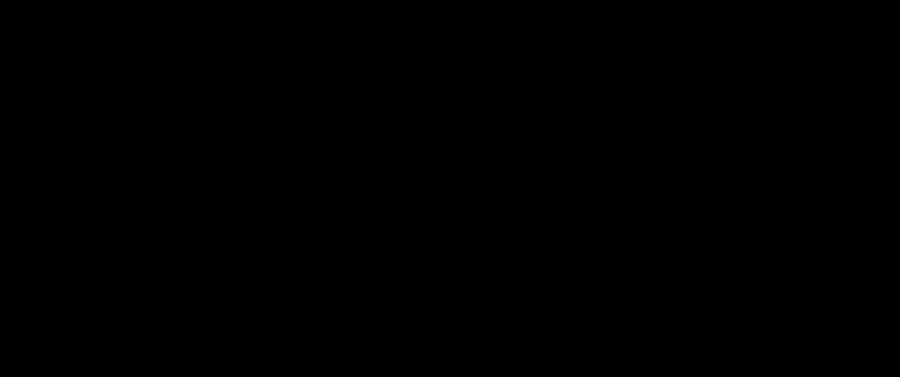
pyautogui.hotkey('alt', 'Tab')
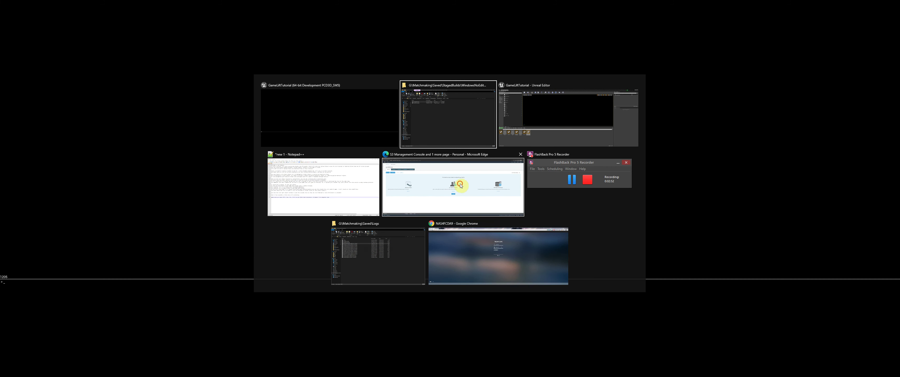
# Refresh the bucket, open GameLiftTutorial-backup-2020.09.23-16.11.24.log's details, and open the downloaded copy.
pyautogui.click(873, 93)
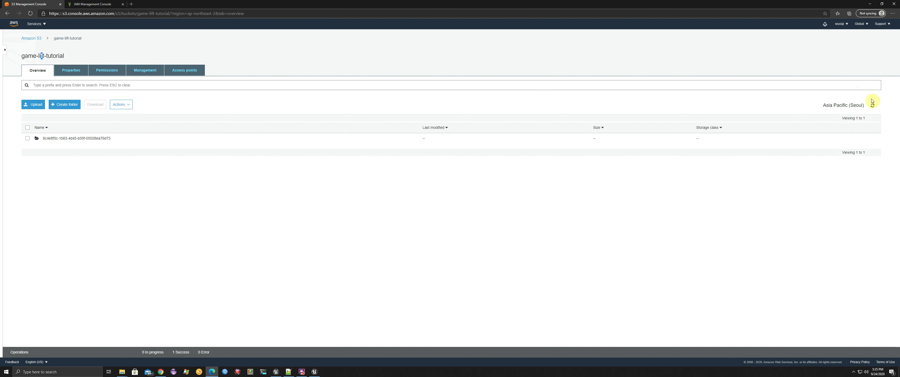
pyautogui.click(157, 138)
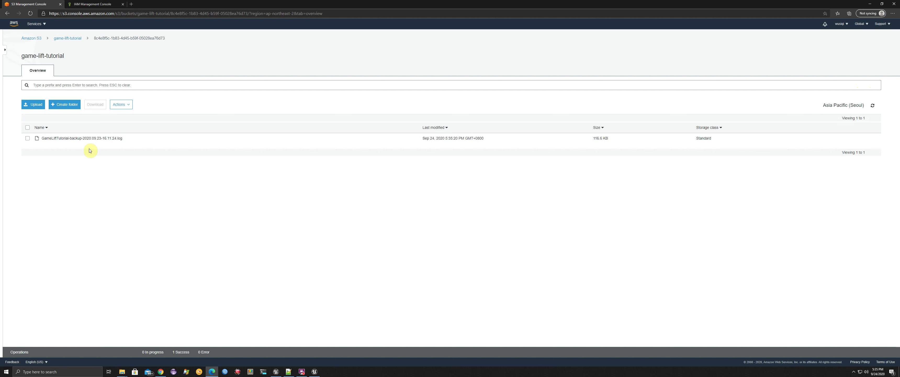
pyautogui.click(95, 139)
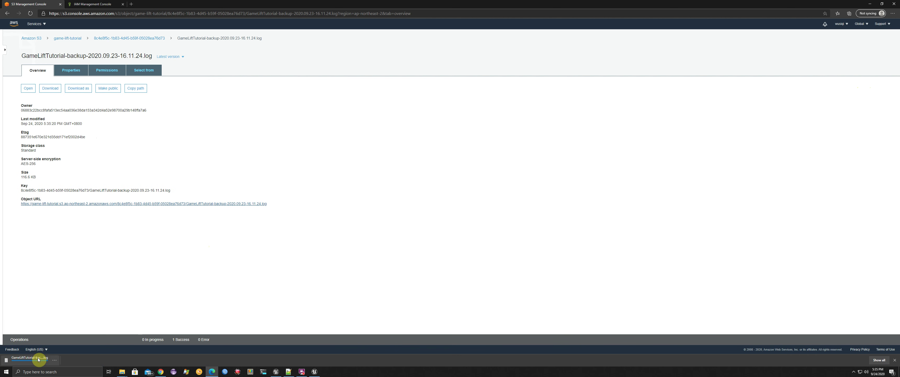
pyautogui.click(38, 359)
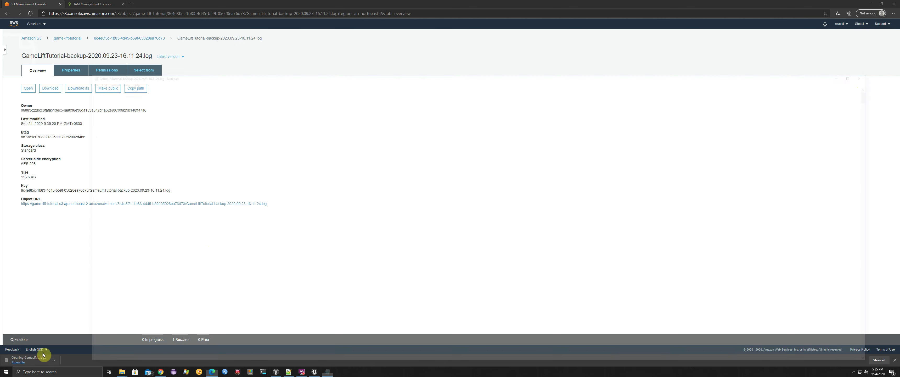
# Review the log's plugin-mounting and GeometryMode lines and quit the game with exit.
pyautogui.moveTo(155, 157); pyautogui.dragTo(226, 300)
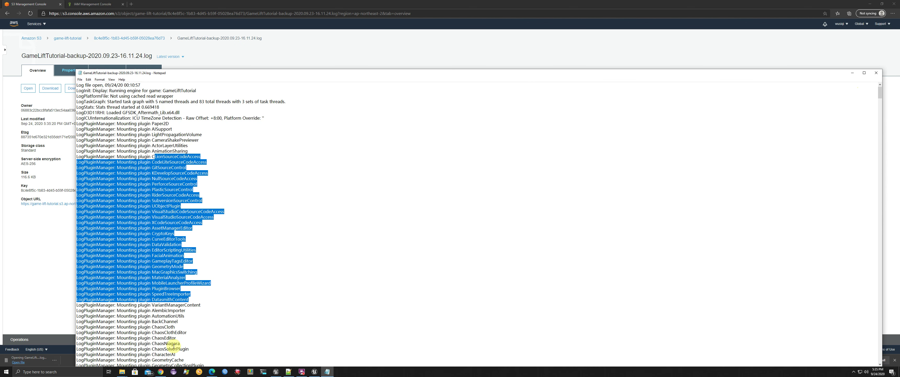
pyautogui.click(315, 372)
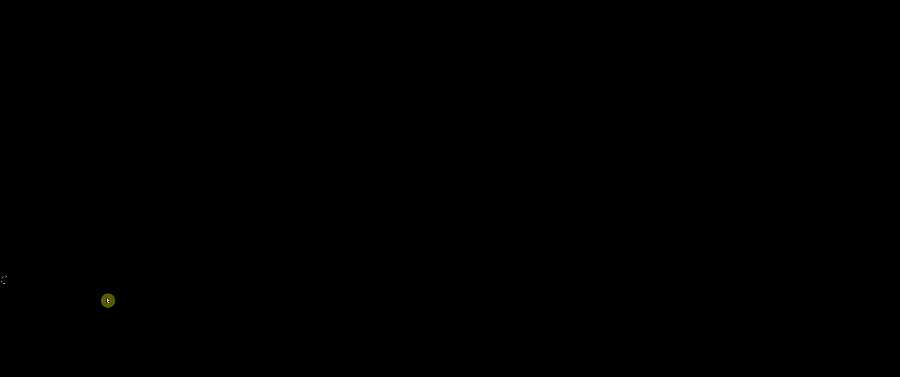
pyautogui.write('ex')
pyautogui.press('Return')
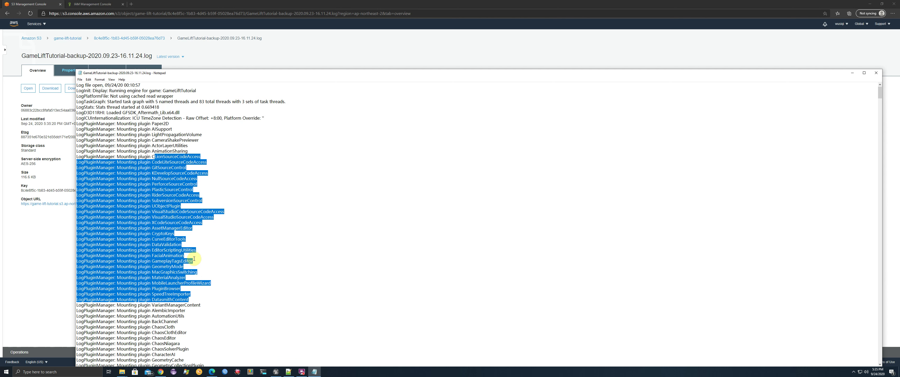
pyautogui.tripleClick(195, 265)
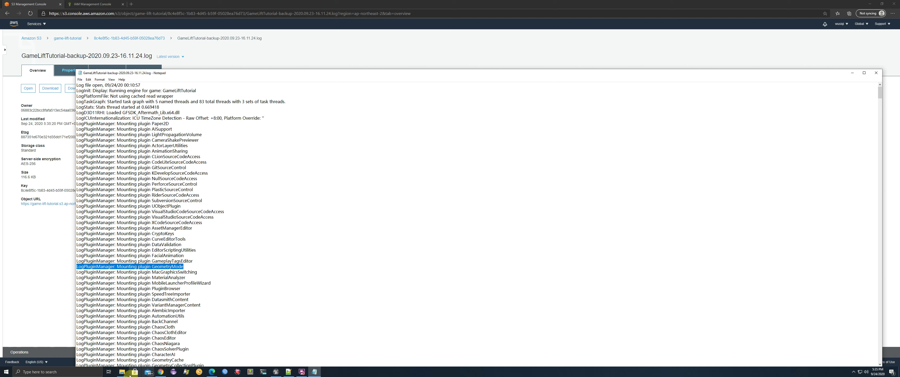
# Move Notepad aside and open the GameEntry map in the Unreal editor.
pyautogui.moveTo(124, 372)
pyautogui.click(284, 76)
pyautogui.moveTo(306, 77); pyautogui.dragTo(325, 10)
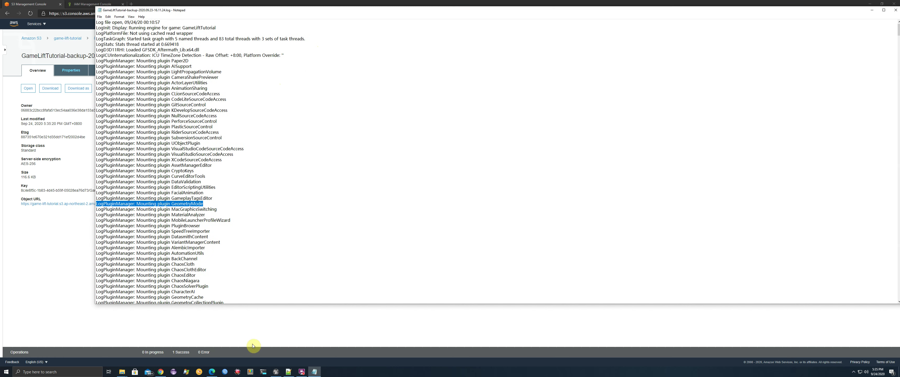
pyautogui.click(275, 371)
pyautogui.doubleClick(7, 276)
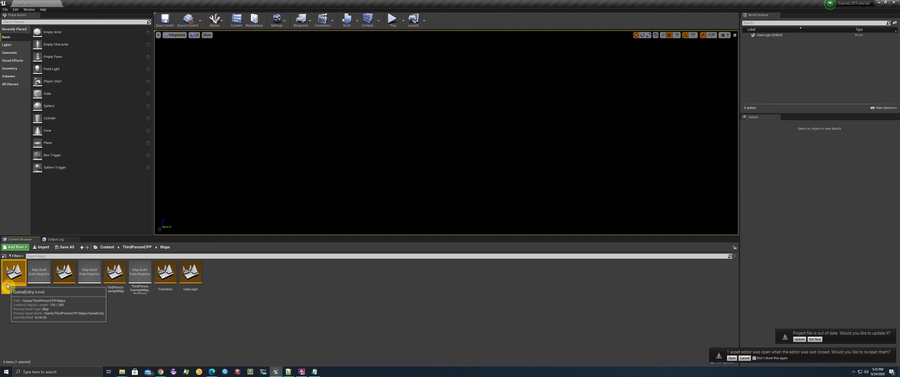
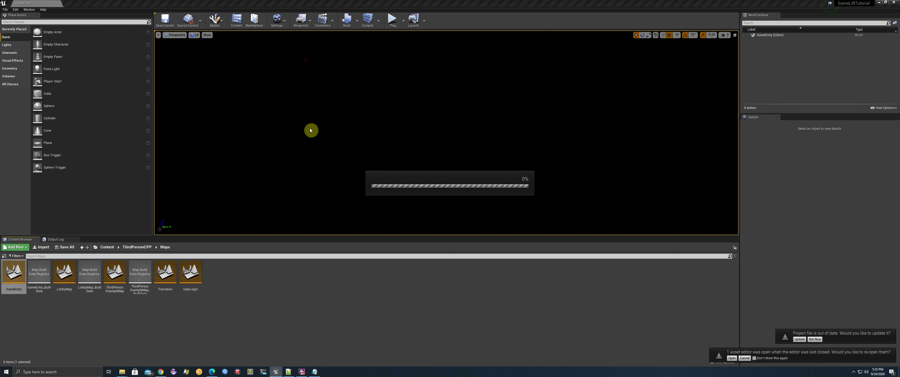
# Zoom the GameEntry Level Blueprint's Event Graph to 1:1 to show the S3 put and get object nodes.
pyautogui.scroll(3, 312, 224)
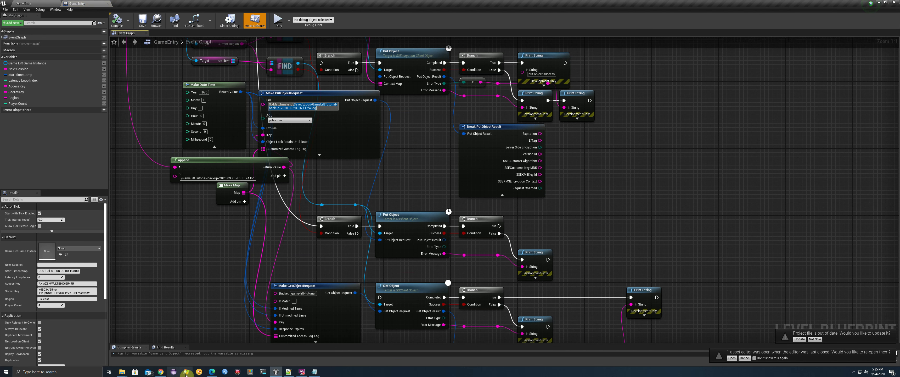
# Place the Logs folder beside the Blueprint and open GameLiftTutorial-backup-2020.09.23-16.11.24.log in Notepad.
pyautogui.click(125, 372)
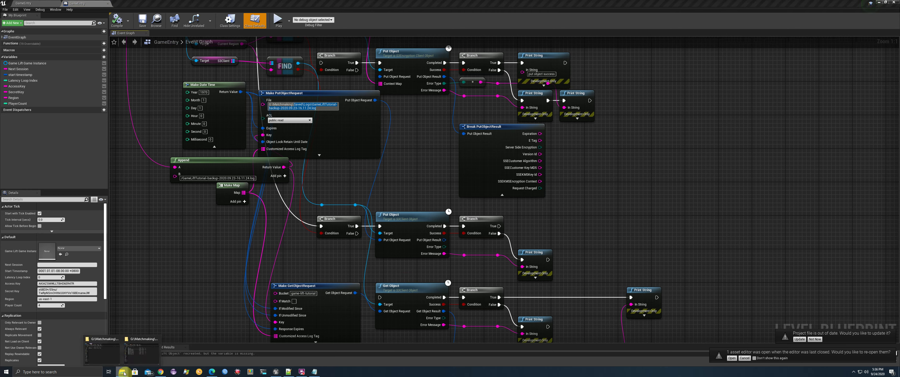
pyautogui.moveTo(136, 365)
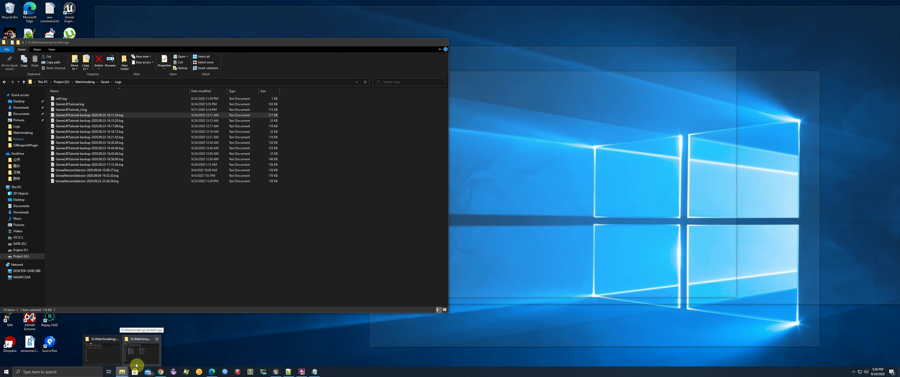
pyautogui.click(137, 365)
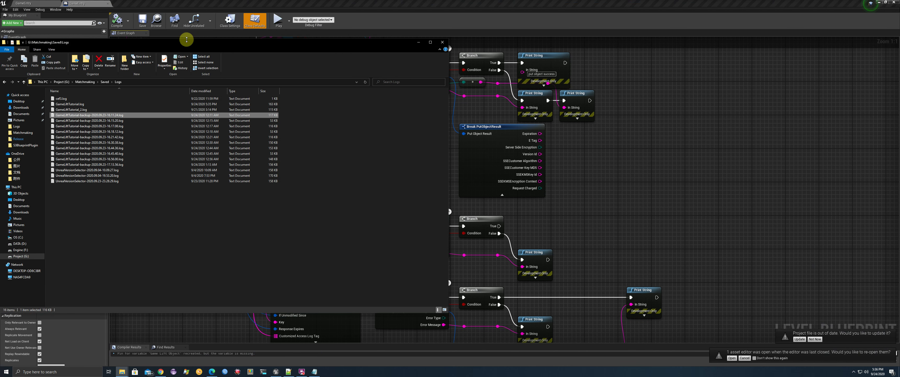
pyautogui.moveTo(180, 40); pyautogui.dragTo(395, 75)
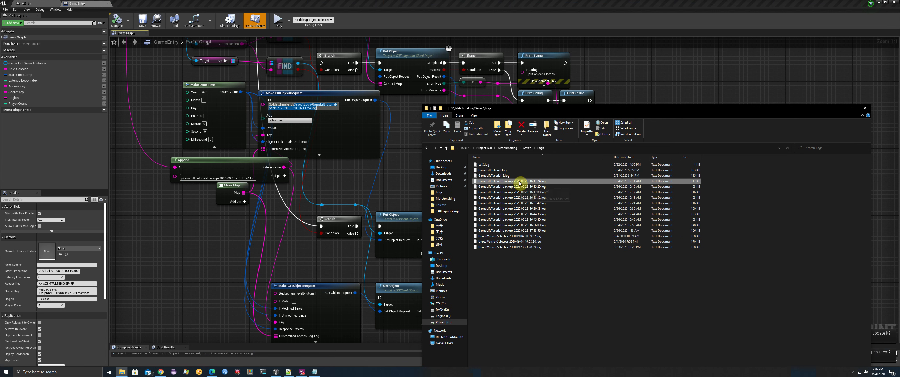
pyautogui.rightClick(519, 181)
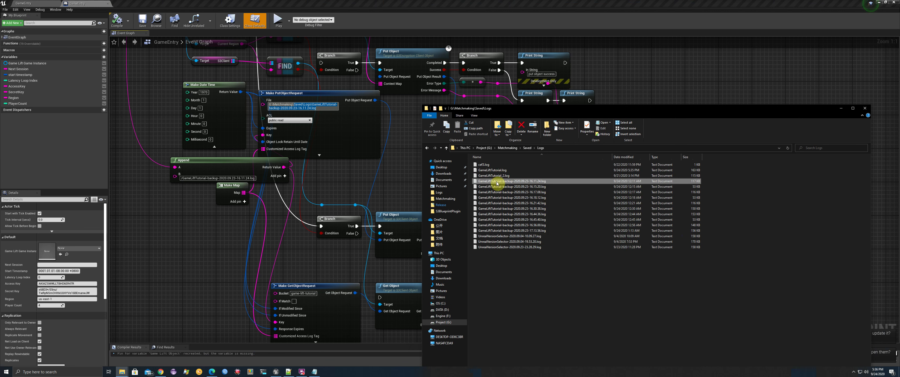
pyautogui.doubleClick(496, 181)
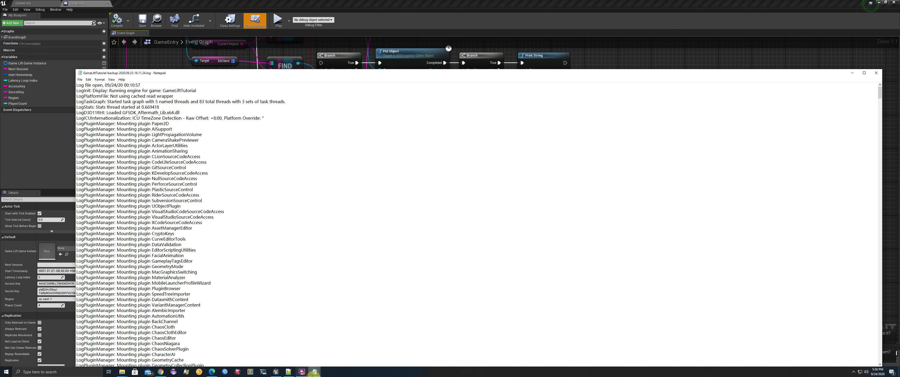
# Scroll through the backup log to its end, then close both Notepad windows.
pyautogui.moveTo(314, 371)
pyautogui.click(334, 362)
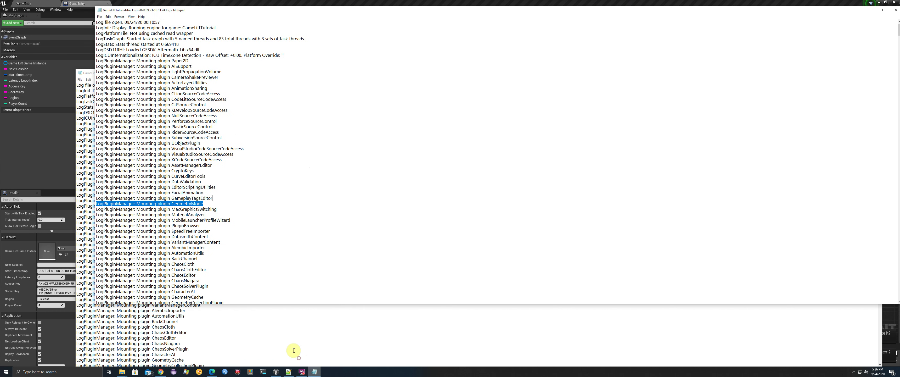
pyautogui.click(191, 194)
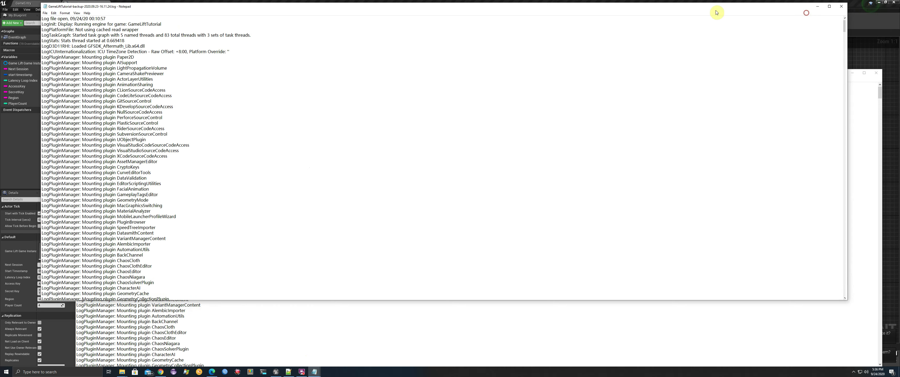
pyautogui.moveTo(807, 6); pyautogui.dragTo(707, 4)
pyautogui.moveTo(800, 31); pyautogui.dragTo(798, 297)
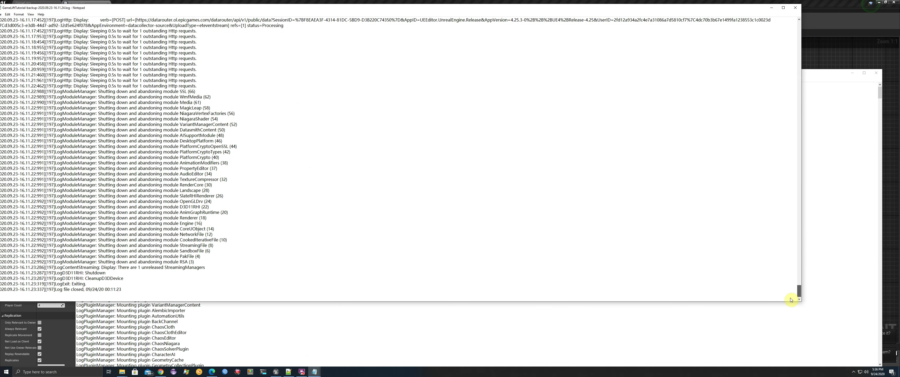
pyautogui.click(795, 7)
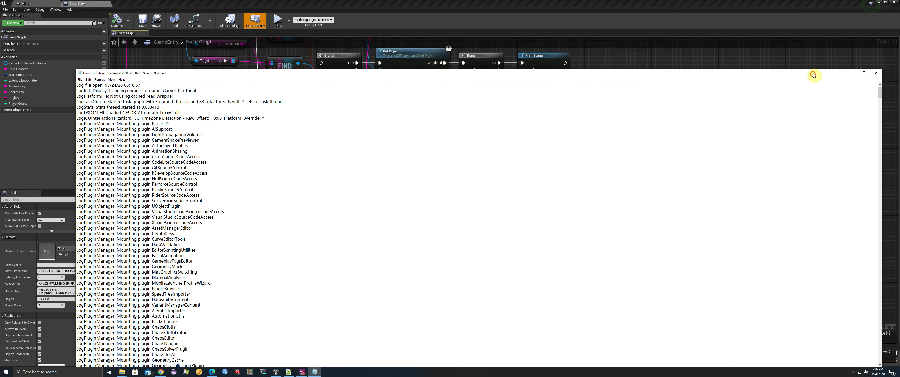
pyautogui.moveTo(813, 75); pyautogui.dragTo(790, 40)
pyautogui.moveTo(855, 58); pyautogui.dragTo(838, 332)
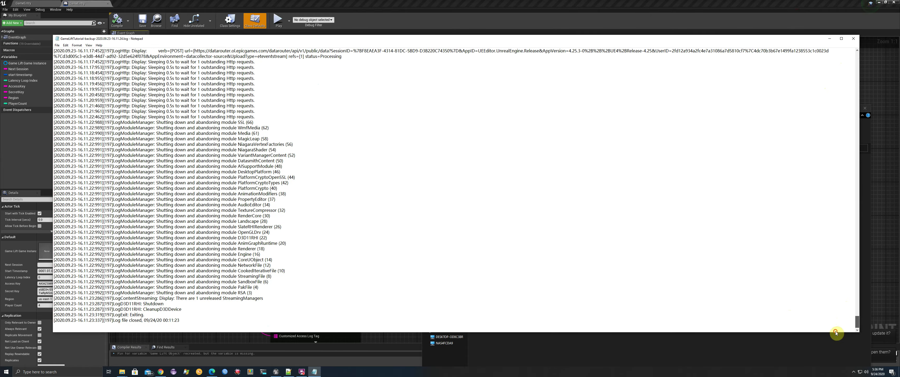
pyautogui.click(853, 39)
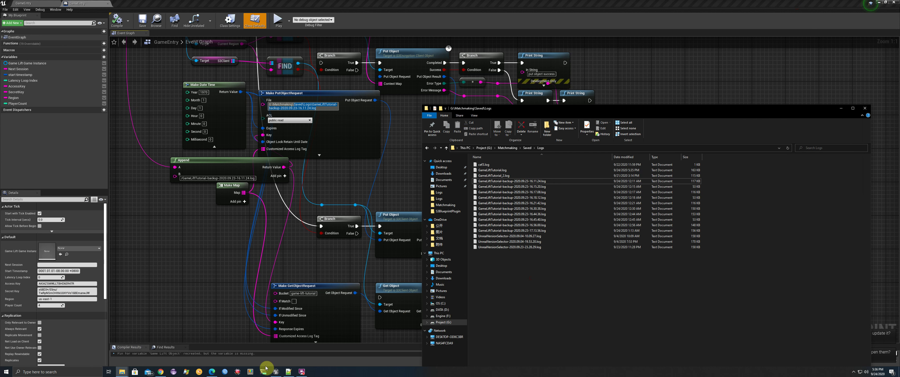
# Highlight the Notepad++ notes on Windows file locking and transferring files while writing, then return to the Blueprint.
pyautogui.click(288, 371)
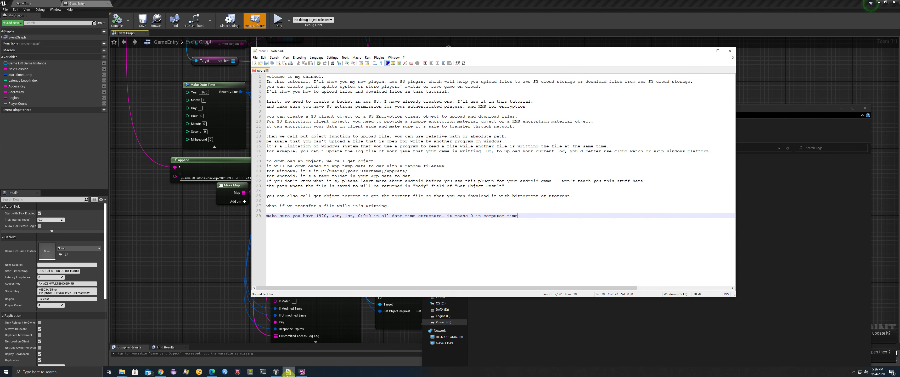
pyautogui.moveTo(270, 143); pyautogui.dragTo(488, 147)
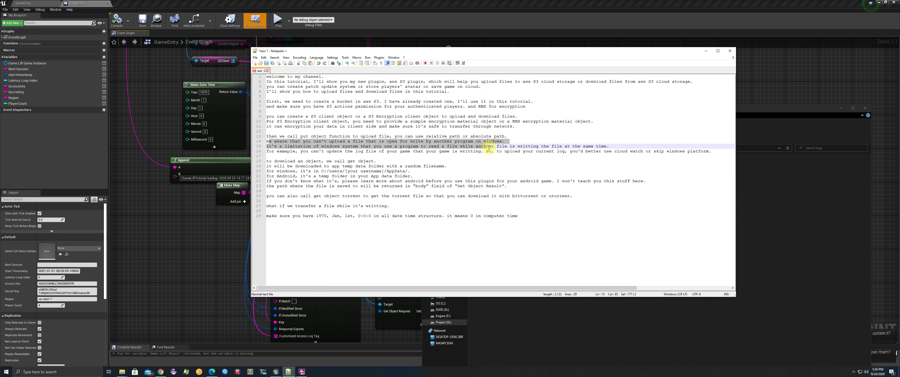
pyautogui.click(446, 155)
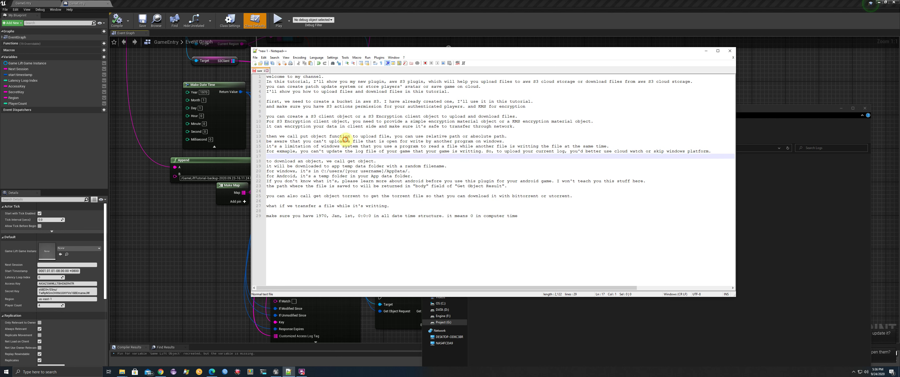
pyautogui.moveTo(345, 140); pyautogui.dragTo(690, 154)
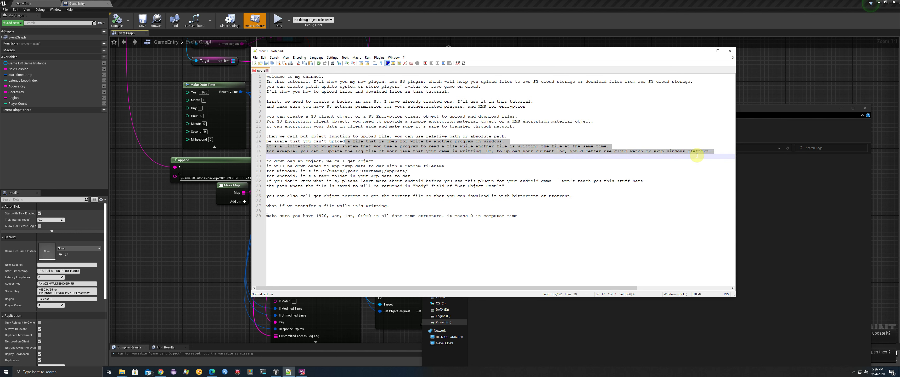
pyautogui.click(430, 161)
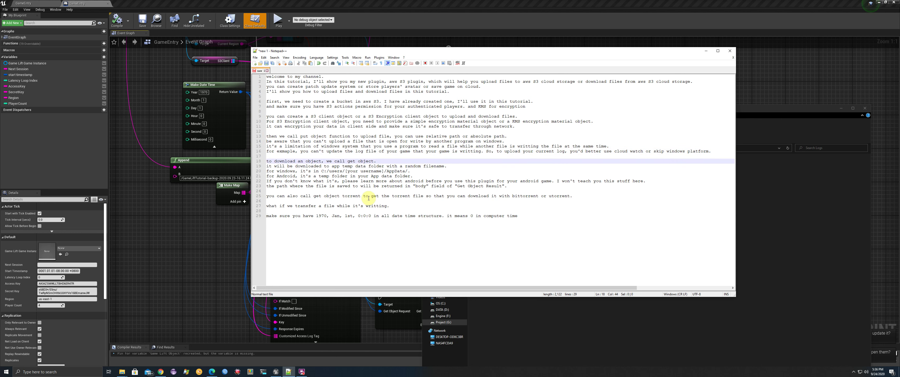
pyautogui.moveTo(282, 206); pyautogui.dragTo(360, 205)
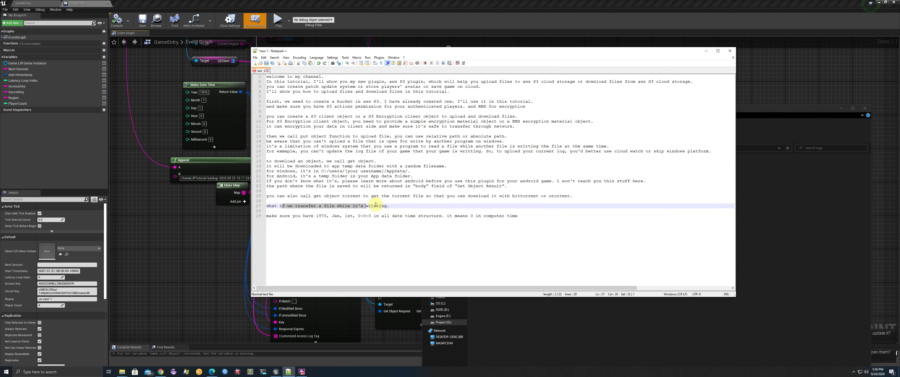
pyautogui.click(227, 296)
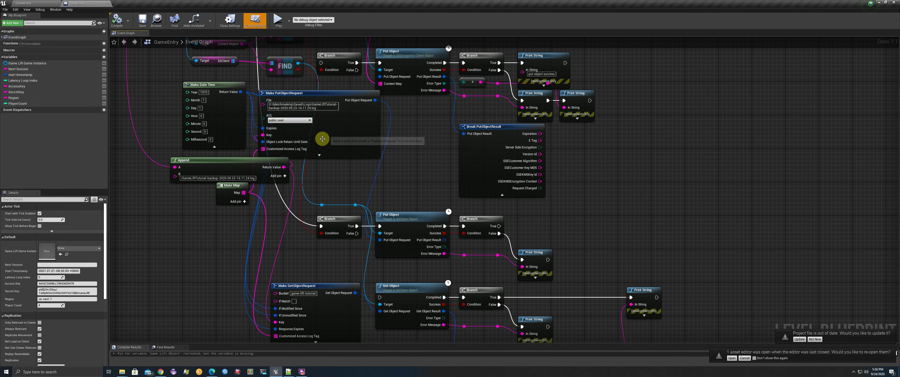
# Clear the absolute File path on Make PutObjectRequest.
pyautogui.click(269, 104)
pyautogui.press('BackSpace')
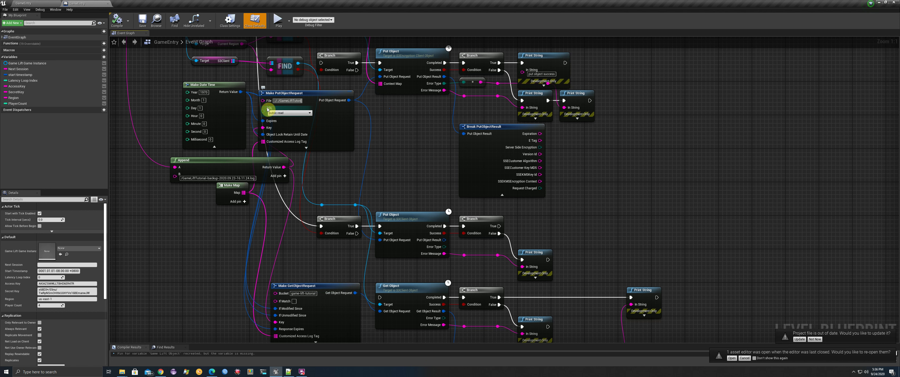
pyautogui.write('.log')
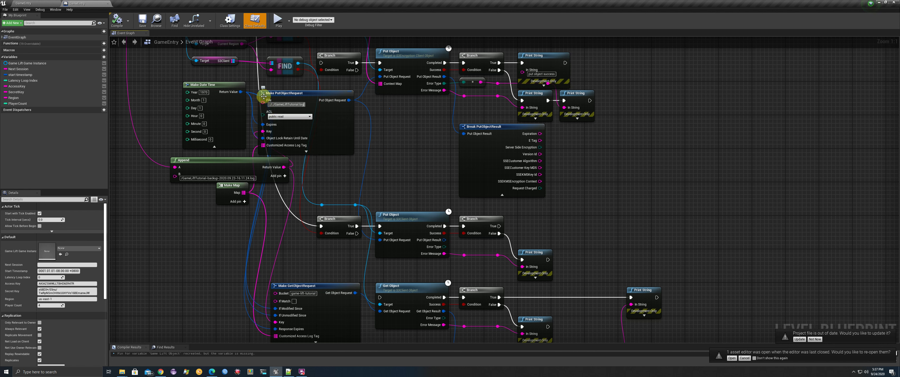
pyautogui.moveTo(276, 104); pyautogui.dragTo(304, 109)
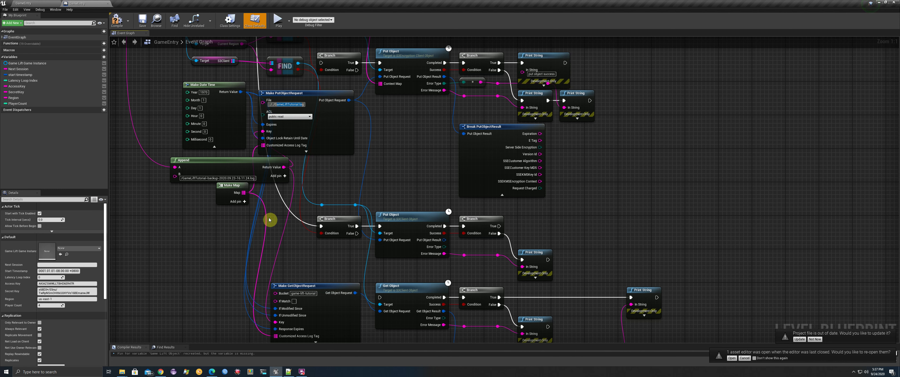
# Find GameLiftTutorial.log in the packaged build's Saved\Logs folder and check its exact name.
pyautogui.moveTo(134, 361)
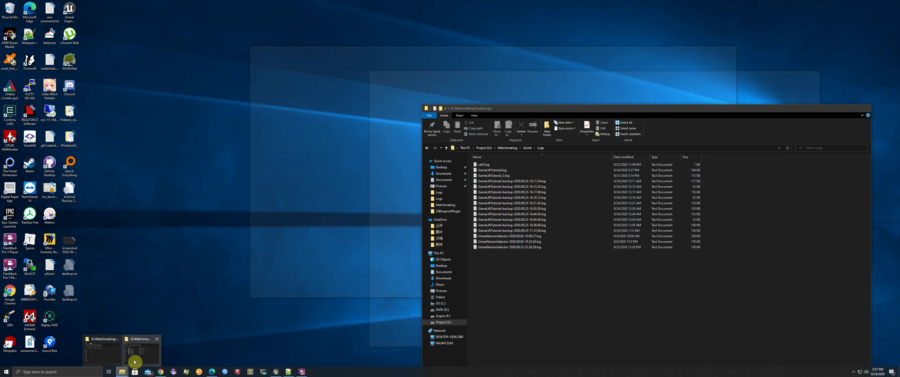
pyautogui.click(119, 356)
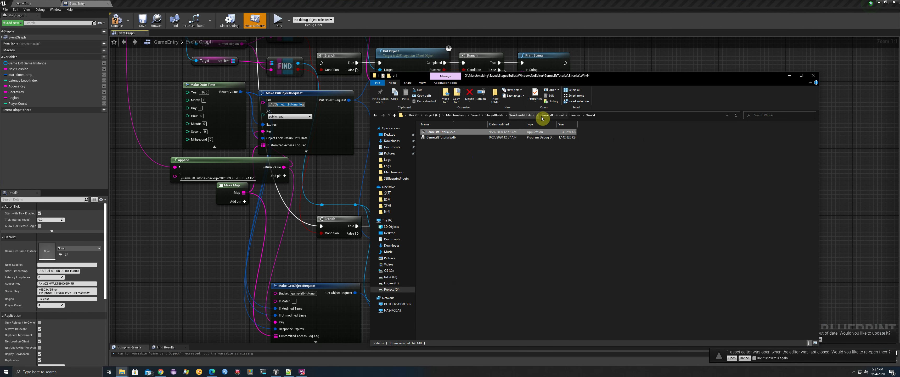
pyautogui.click(552, 114)
pyautogui.doubleClick(460, 149)
pyautogui.doubleClick(453, 139)
pyautogui.click(452, 139)
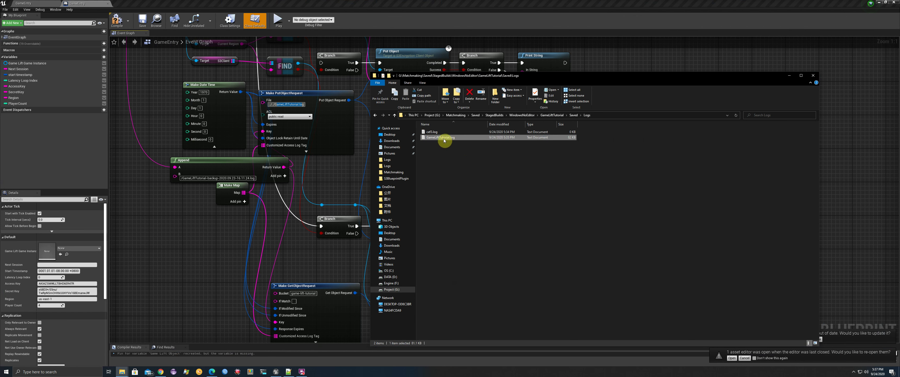
pyautogui.click(445, 140)
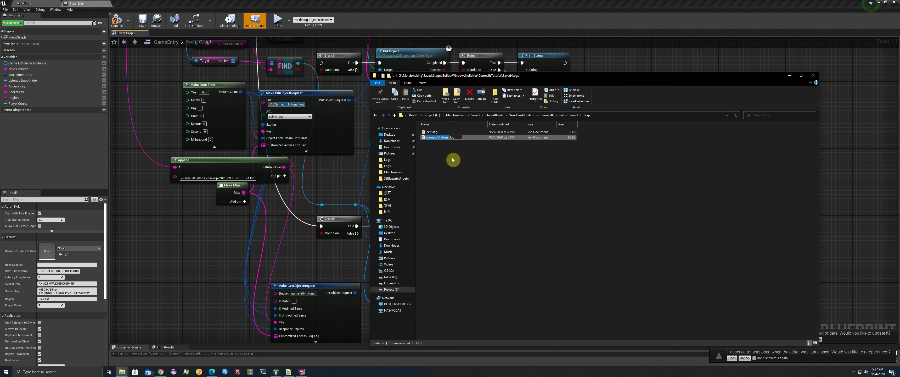
# Enter a relative ../../ Saved/Logs path to GameLiftTutorial.log in the File pin.
pyautogui.click(297, 105)
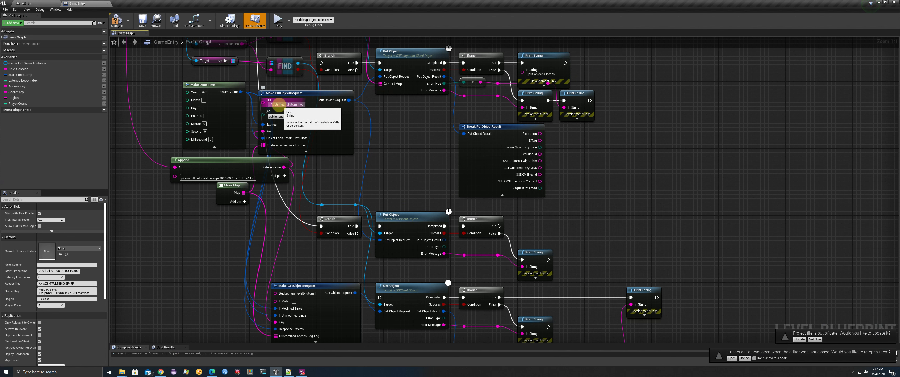
pyautogui.hotkey('ctrl', 'a')
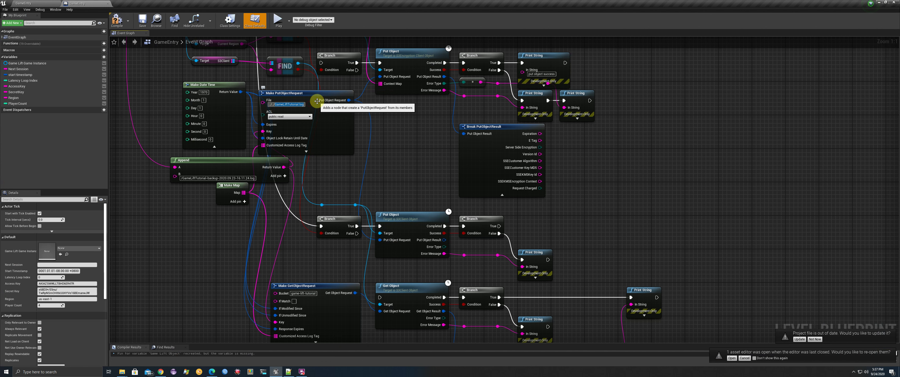
pyautogui.write('../../Sv')
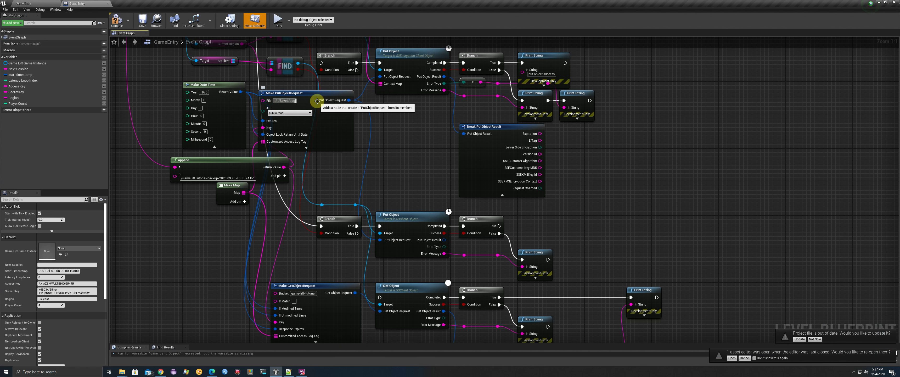
pyautogui.write('GameLiftTutorial.log')
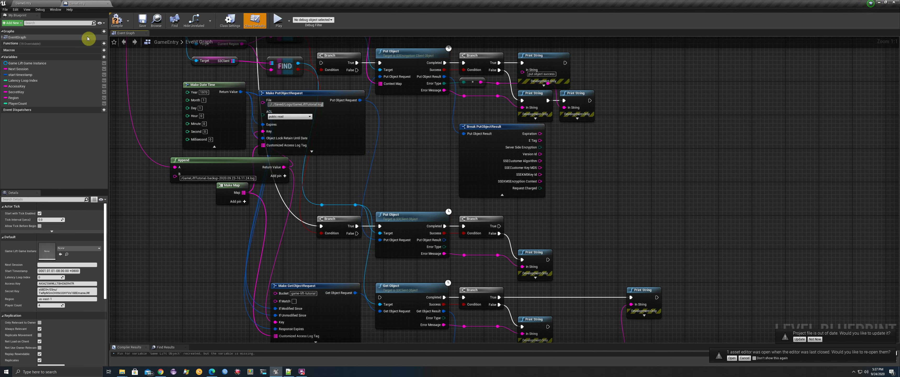
# Compile the Level Blueprint, then compare the build's Logs folder with the project's Saved\Logs folder.
pyautogui.click(117, 21)
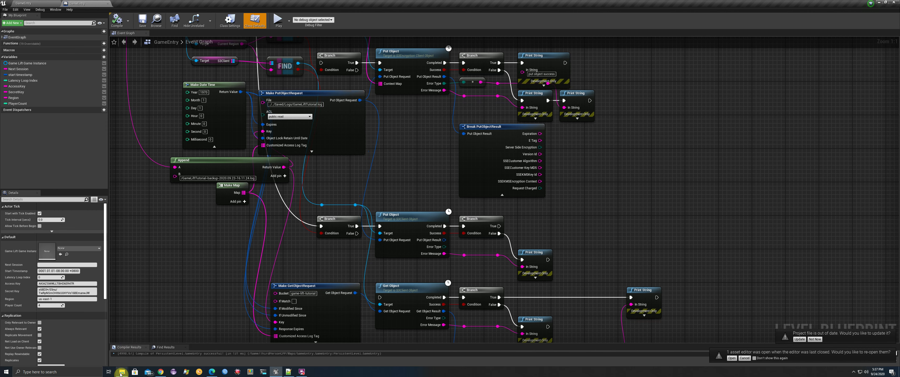
pyautogui.moveTo(122, 371)
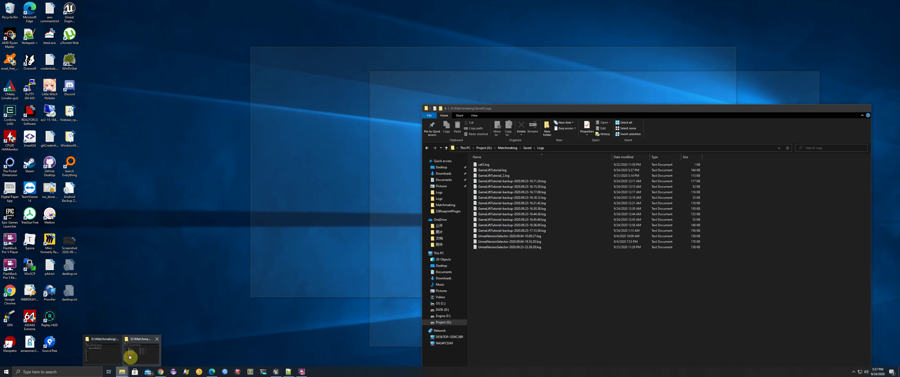
pyautogui.click(118, 354)
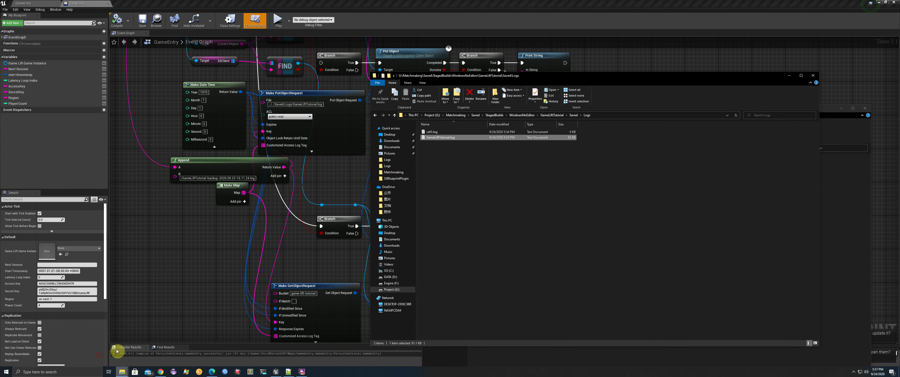
pyautogui.click(456, 150)
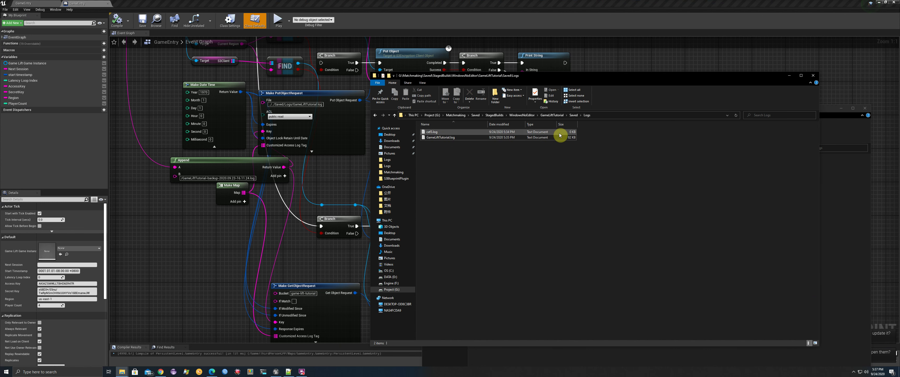
pyautogui.click(852, 176)
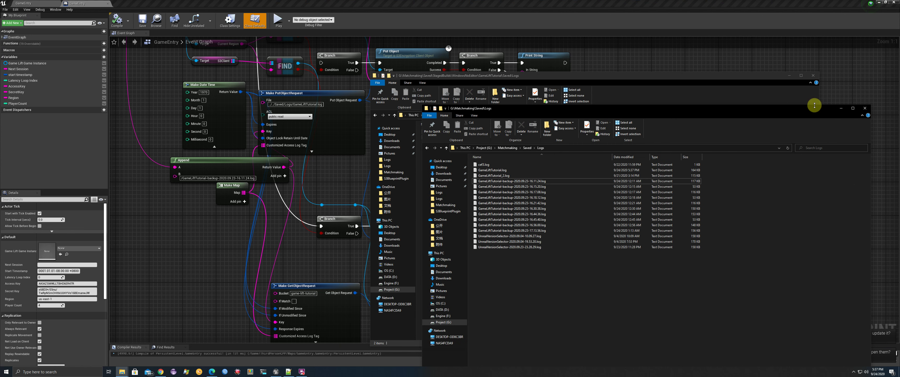
pyautogui.click(767, 93)
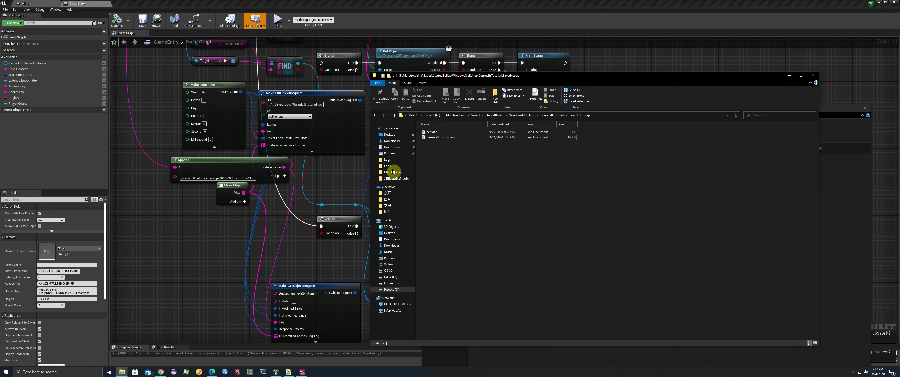
pyautogui.click(557, 115)
# Open the UserLogin map in the level editor.
pyautogui.click(171, 223)
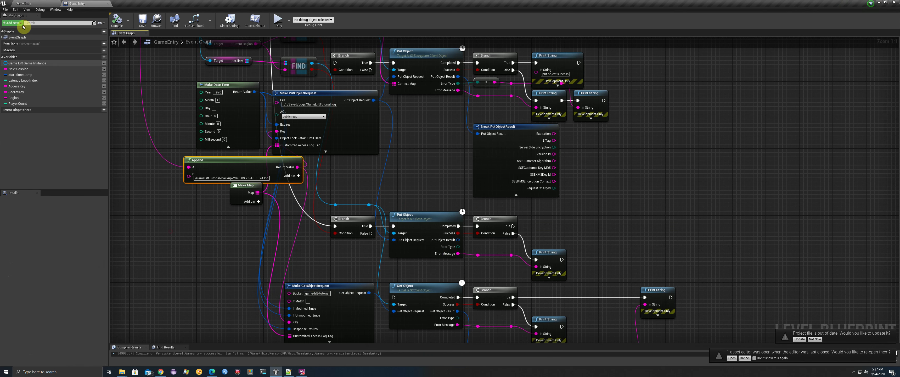
pyautogui.click(39, 2)
pyautogui.doubleClick(190, 272)
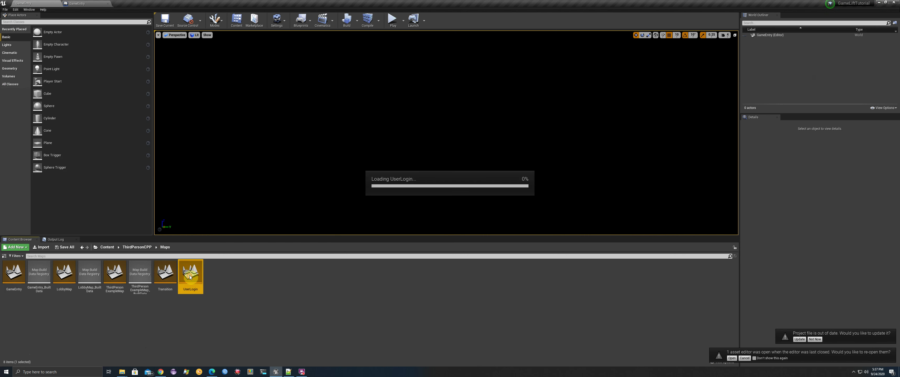
# Launch the game as a Windows build and show the Output Log.
pyautogui.click(414, 22)
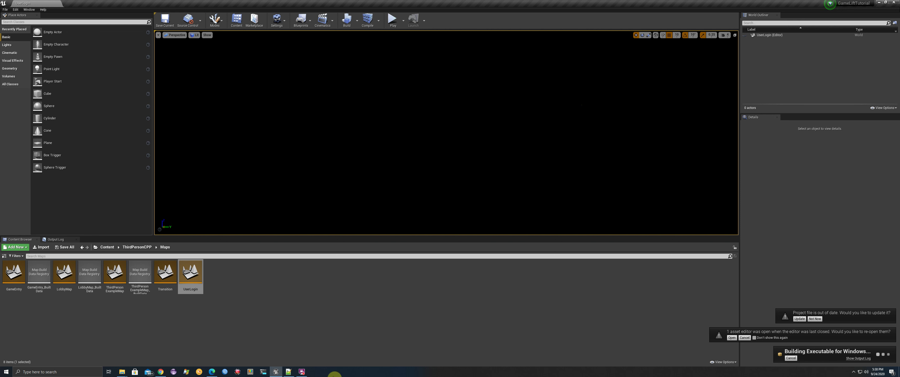
pyautogui.click(302, 372)
pyautogui.click(363, 341)
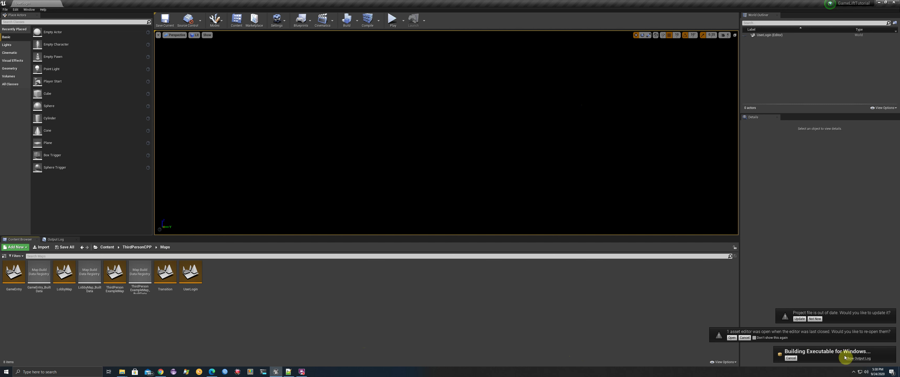
pyautogui.click(857, 357)
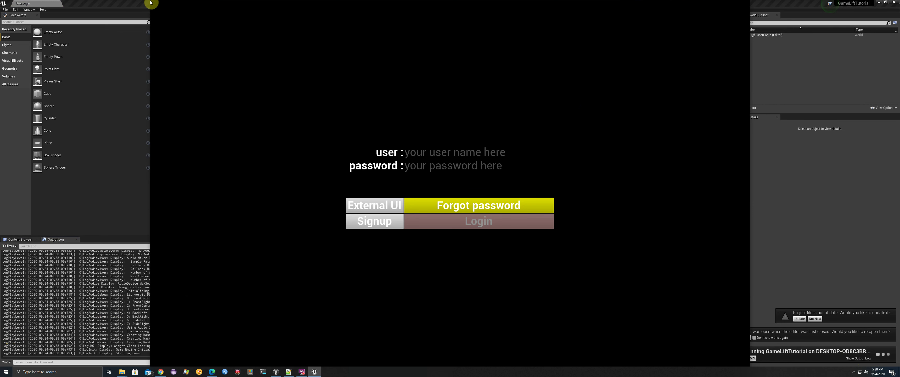
# Quit the running game and navigate to WindowsNoEditor\GameLiftTutorial\Binaries\Win64 in Explorer.
pyautogui.press('`')
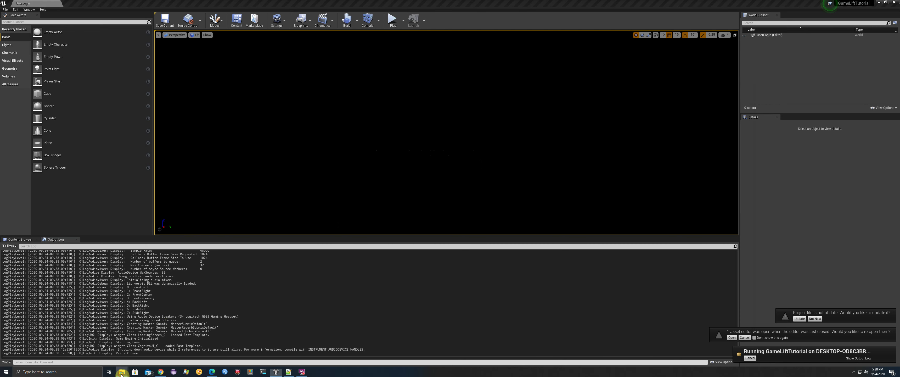
pyautogui.moveTo(125, 365)
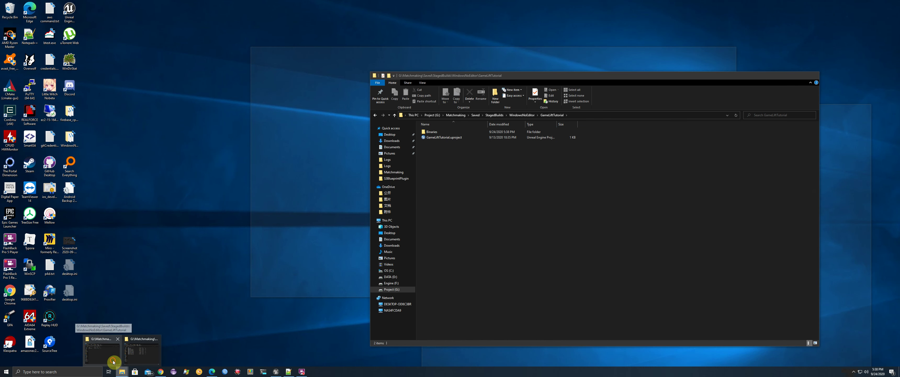
pyautogui.click(113, 360)
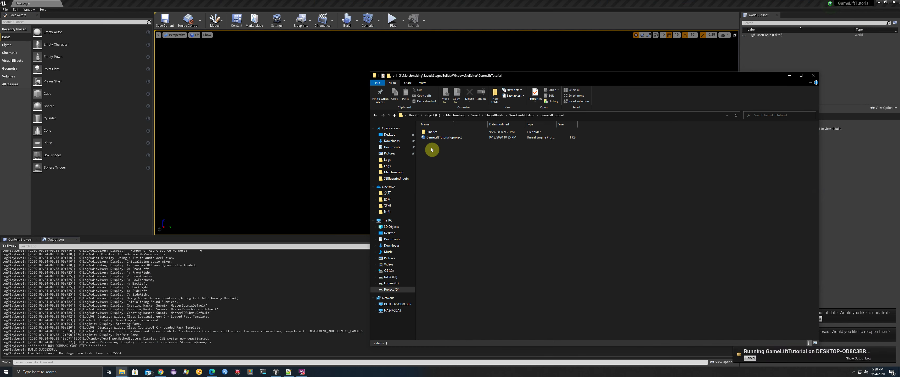
pyautogui.click(522, 115)
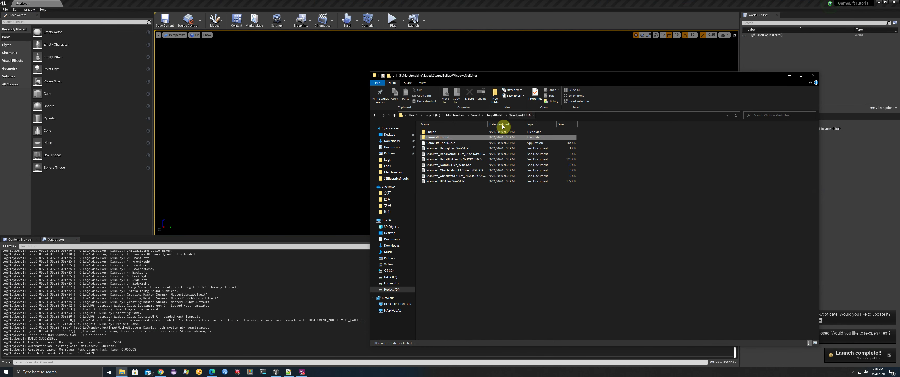
pyautogui.doubleClick(446, 138)
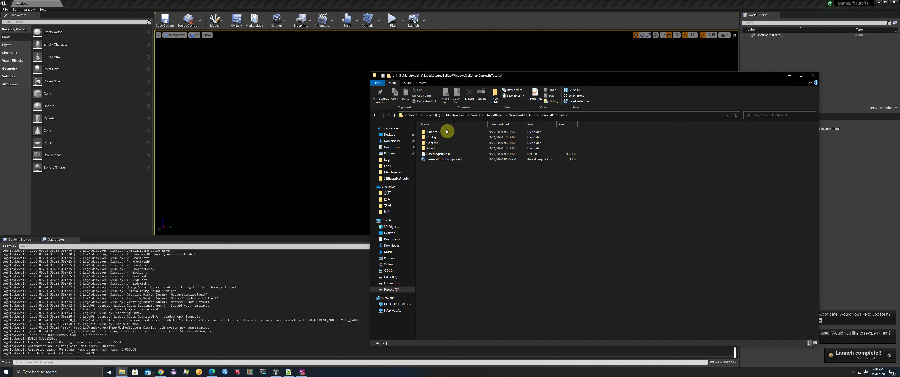
pyautogui.doubleClick(446, 132)
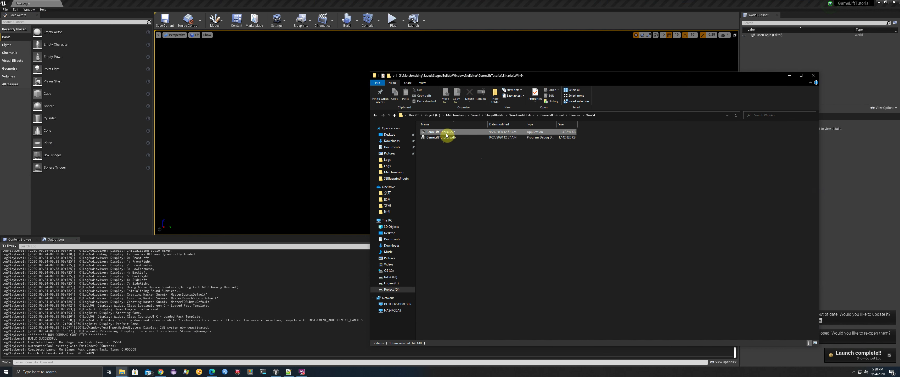
pyautogui.doubleClick(446, 132)
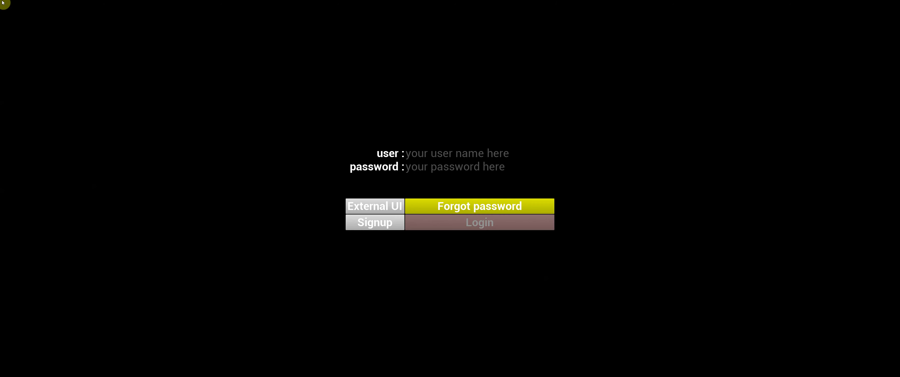
# Log into GameLiftTutorial with the demo account's user name and password, then Alt+Tab away.
pyautogui.click(421, 158)
pyautogui.write('te')
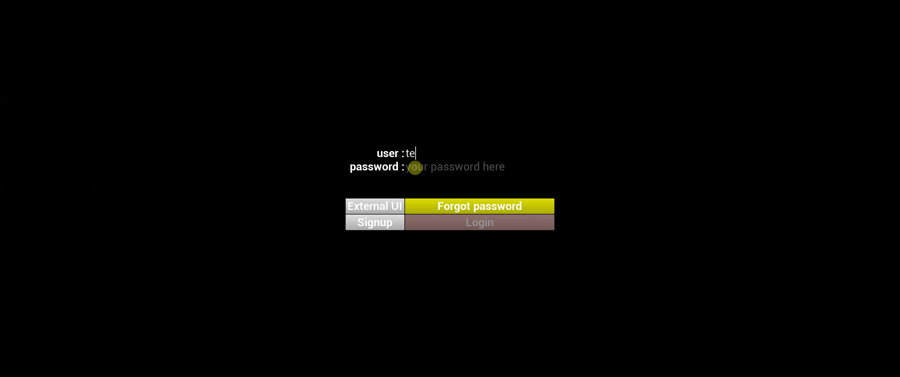
pyautogui.write('st')
pyautogui.click(424, 168)
pyautogui.write('te')
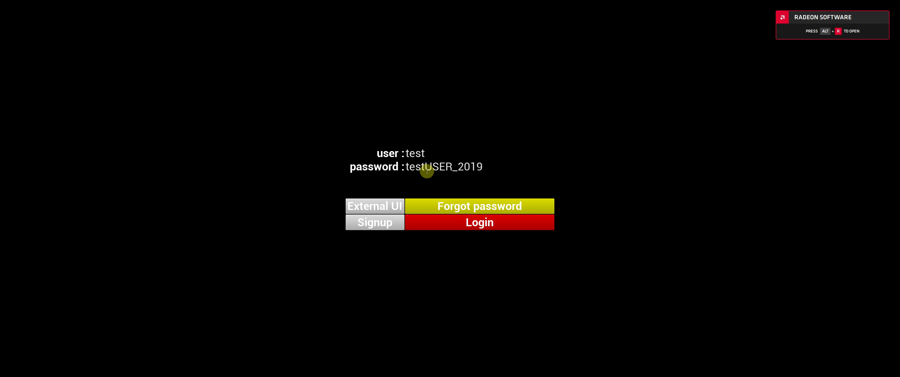
pyautogui.click(425, 229)
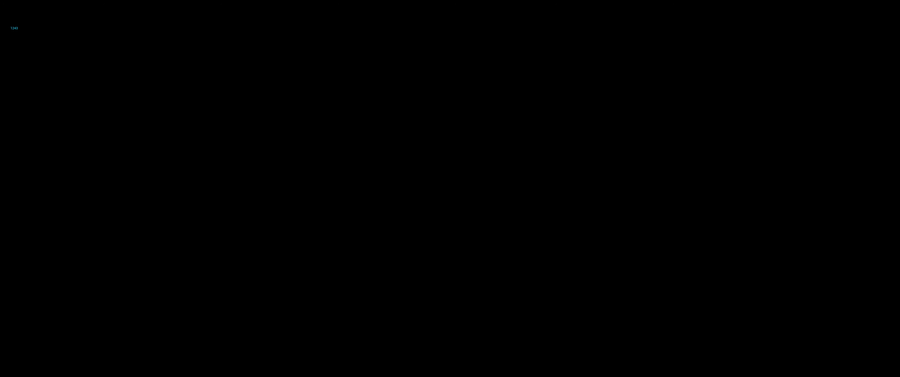
pyautogui.hotkey('alt', 'Tab')
pyautogui.hotkey('alt', 'Tab')
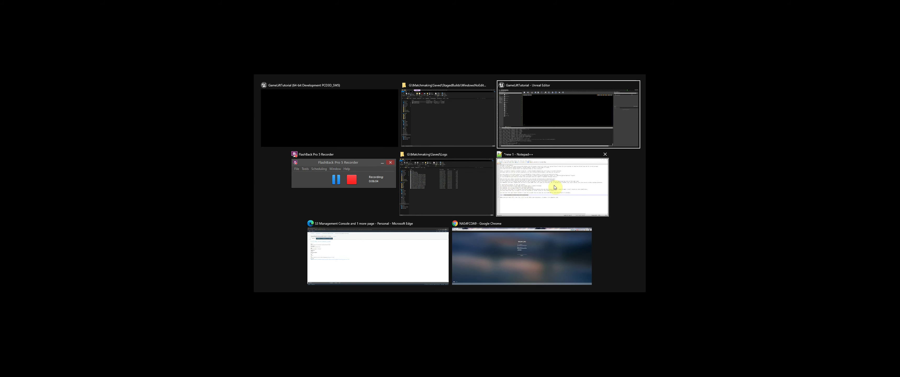
# List the uploaded backup log in its S3 folder, briefly checking the game console.
pyautogui.click(411, 251)
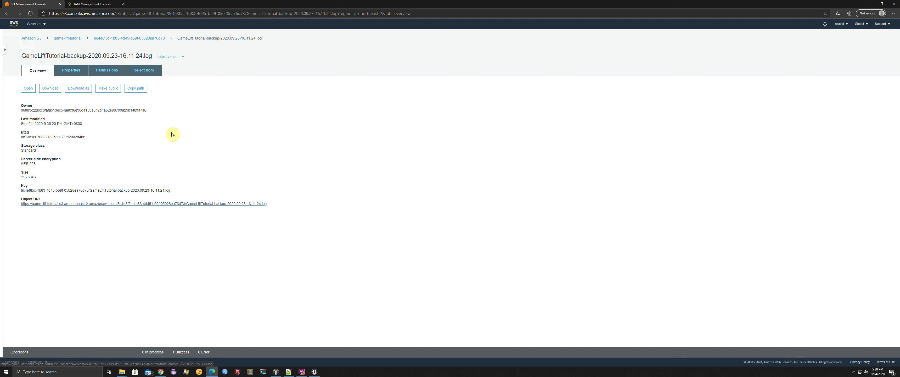
pyautogui.click(151, 40)
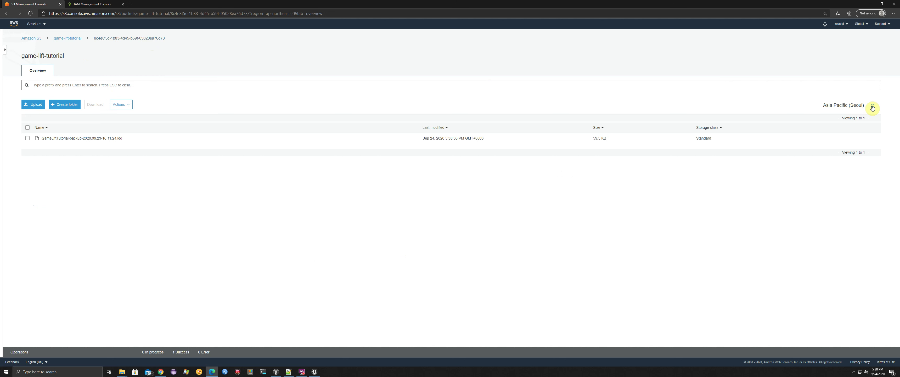
pyautogui.click(314, 371)
pyautogui.press('`')
pyautogui.press('`')
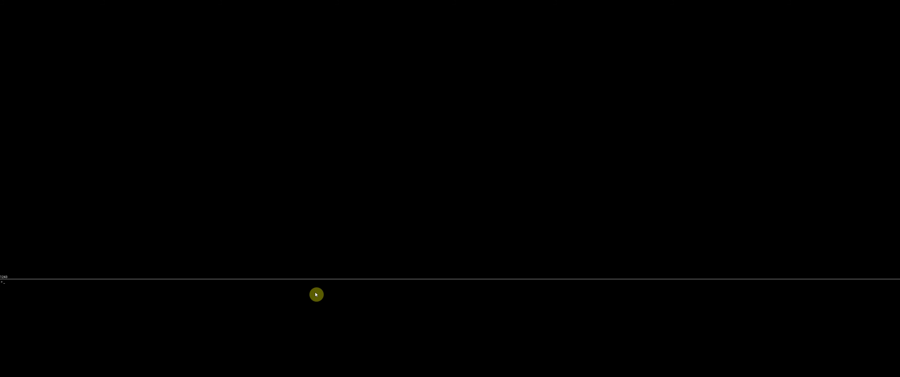
pyautogui.hotkey('alt', 'tab')
pyautogui.click(482, 135)
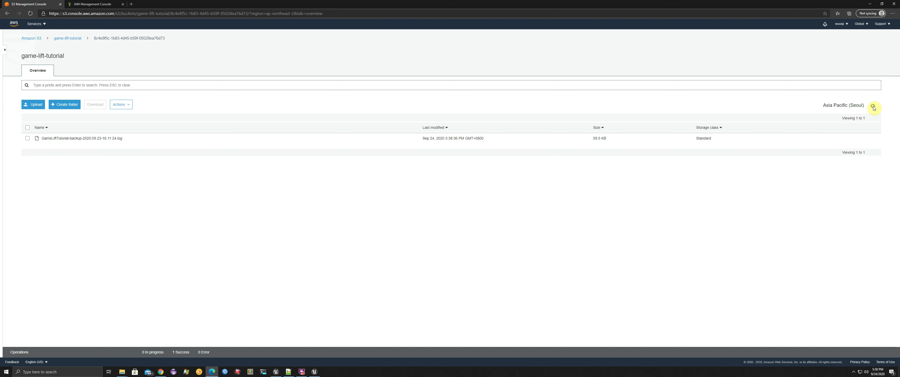
# Return to the game-lift-tutorial bucket's top level in the S3 console.
pyautogui.hotkey('alt', 'tab')
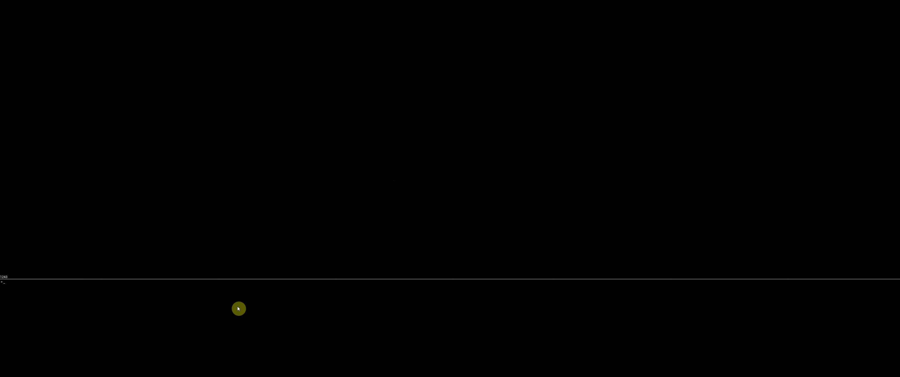
pyautogui.hotkey('alt', 'tab')
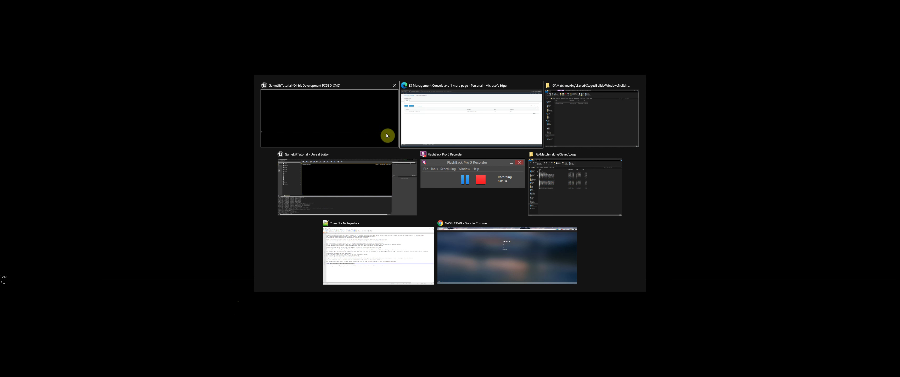
pyautogui.click(404, 134)
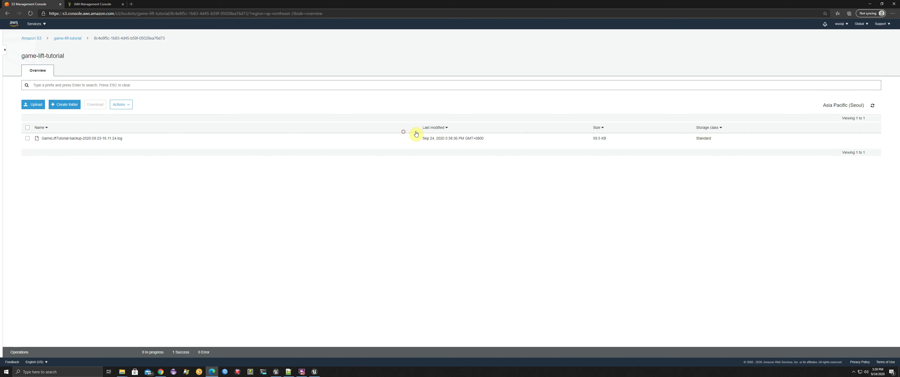
pyautogui.click(77, 39)
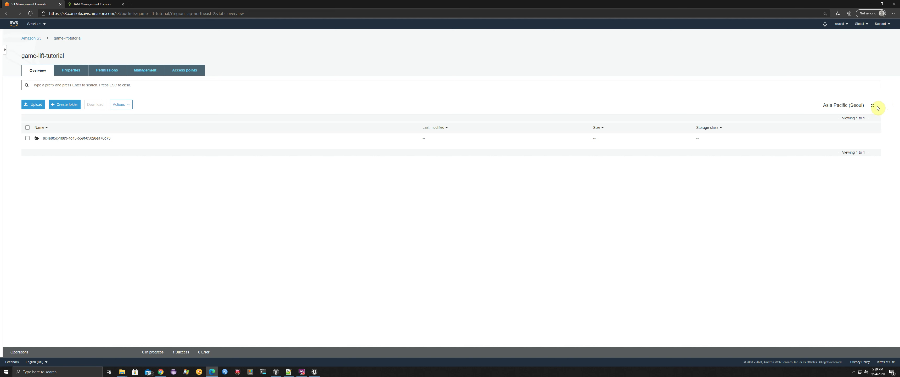
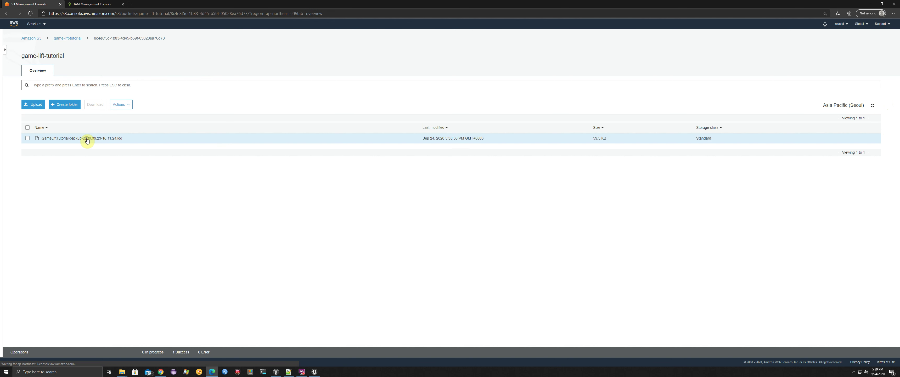
# Quit the running game with the exit console command and return to the Unreal Editor.
pyautogui.click(314, 372)
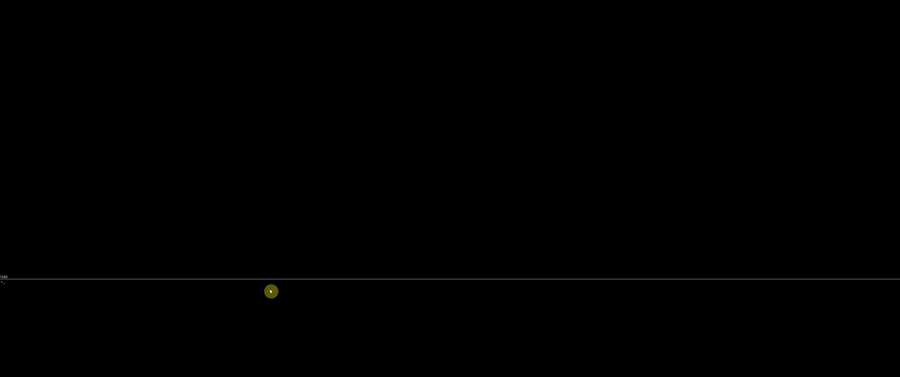
pyautogui.write('ex')
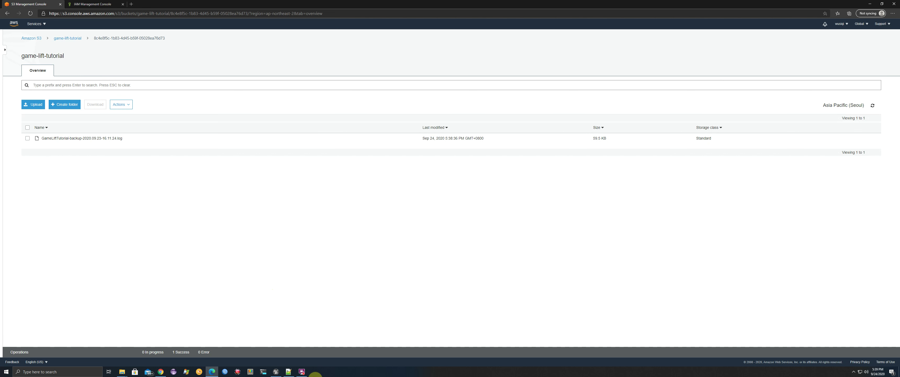
pyautogui.click(278, 373)
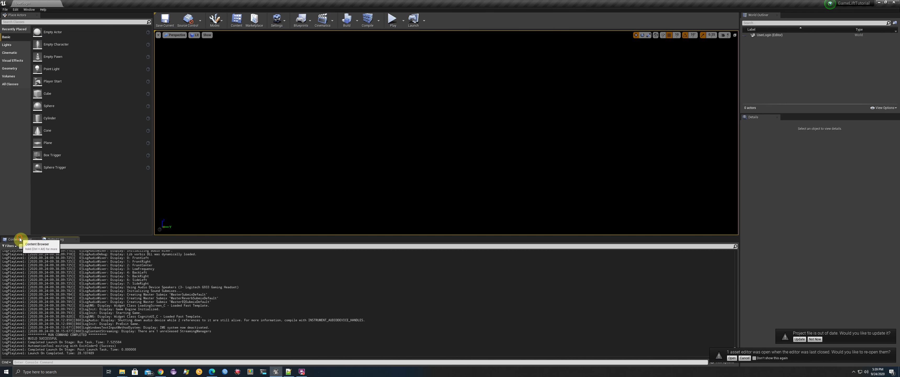
# Open the GameEntry map and its Level Blueprint, then select the Make PutObjectRequest File field.
pyautogui.click(20, 239)
pyautogui.doubleClick(13, 286)
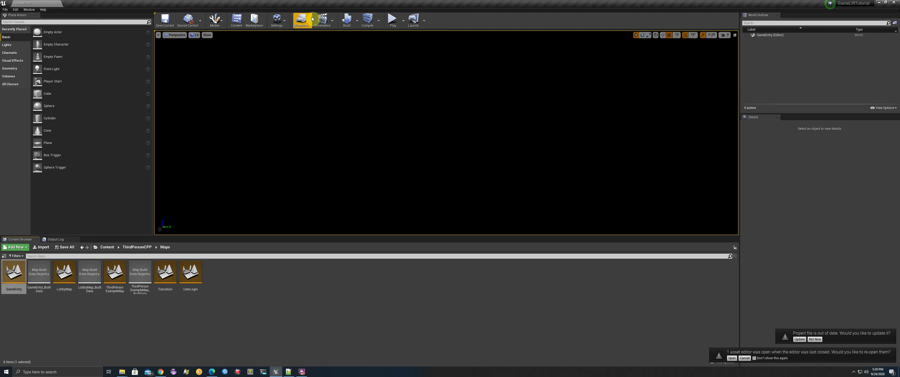
pyautogui.click(301, 19)
pyautogui.click(315, 63)
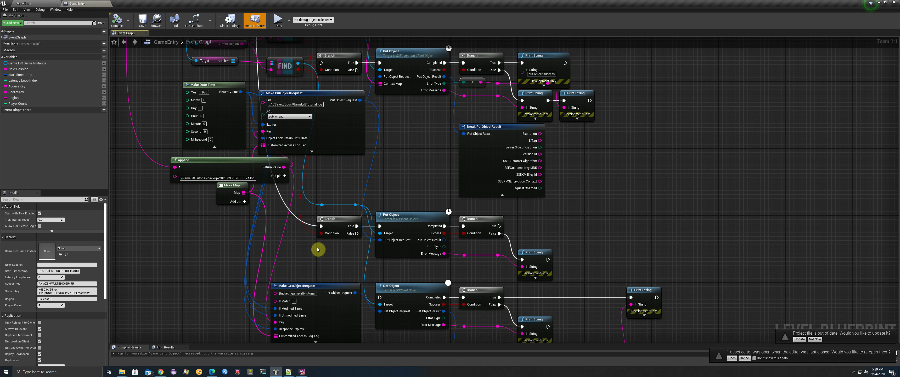
pyautogui.moveTo(324, 183); pyautogui.dragTo(324, 235, button='right')
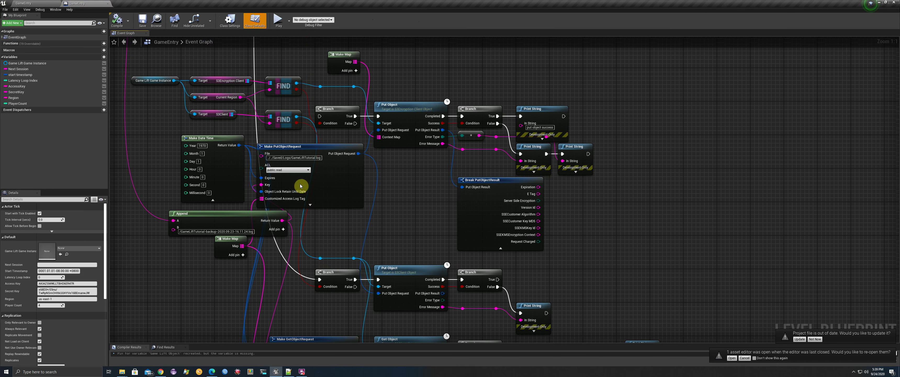
pyautogui.click(277, 157)
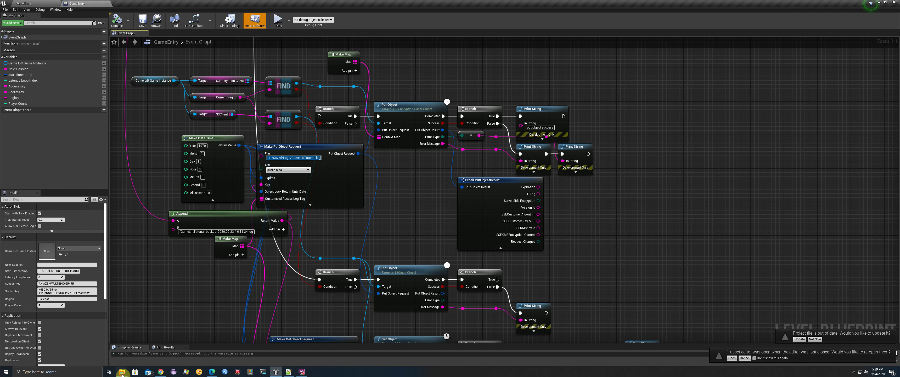
# Locate GameLiftTutorial.log in the staged build's GameLiftTutorial\Saved\Logs folder, then return to the blueprint.
pyautogui.moveTo(122, 373)
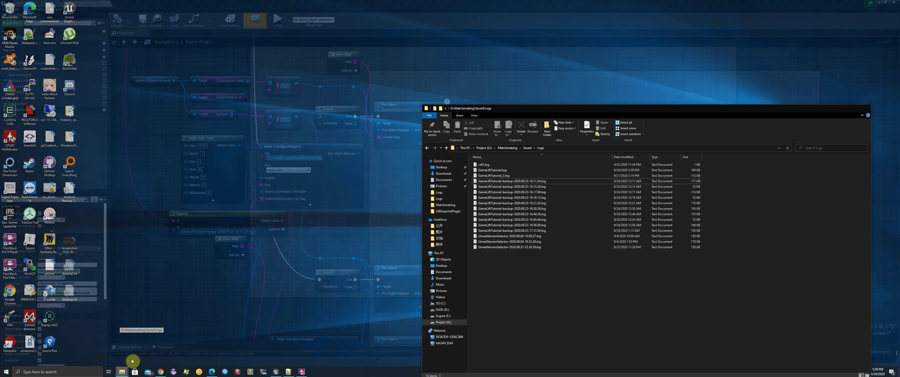
pyautogui.click(132, 361)
pyautogui.click(120, 372)
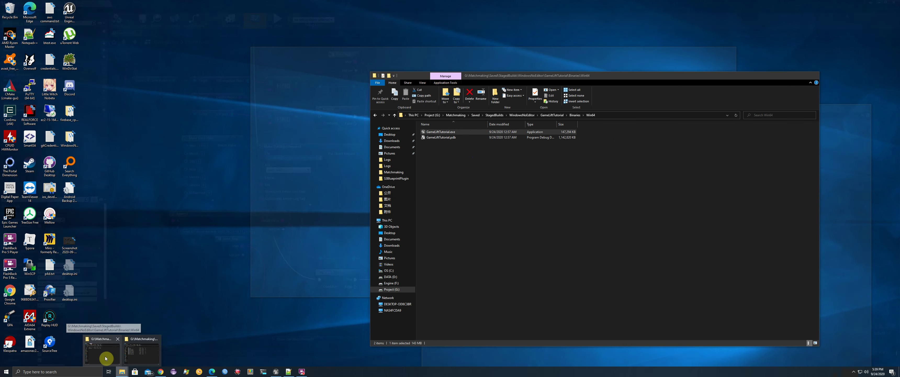
pyautogui.click(106, 358)
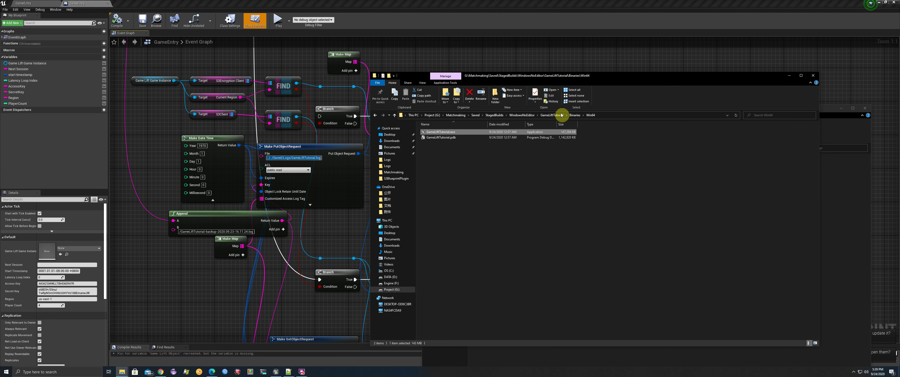
pyautogui.click(552, 114)
pyautogui.doubleClick(447, 148)
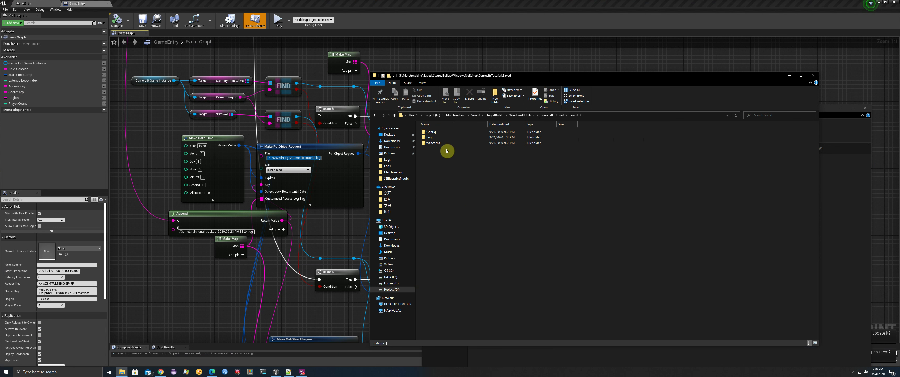
pyautogui.doubleClick(443, 139)
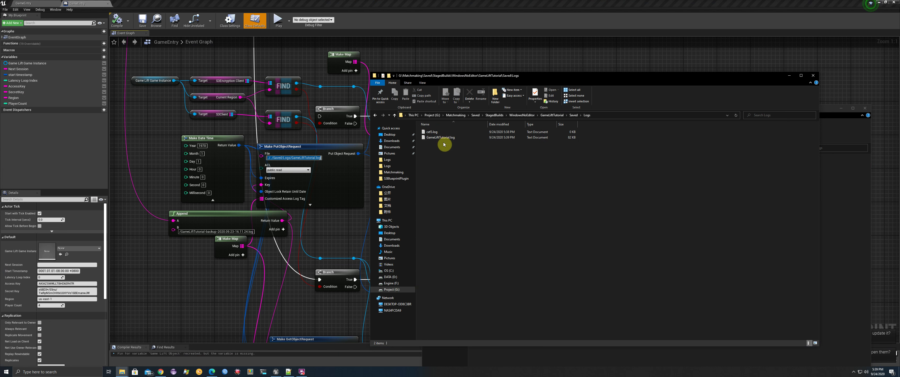
pyautogui.click(446, 140)
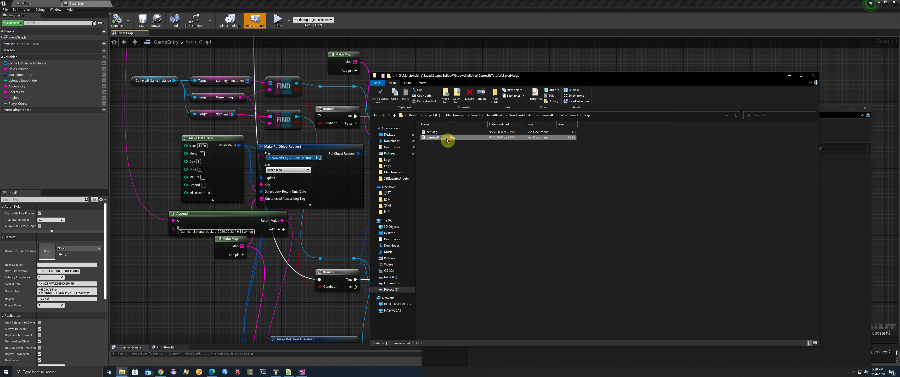
pyautogui.click(281, 158)
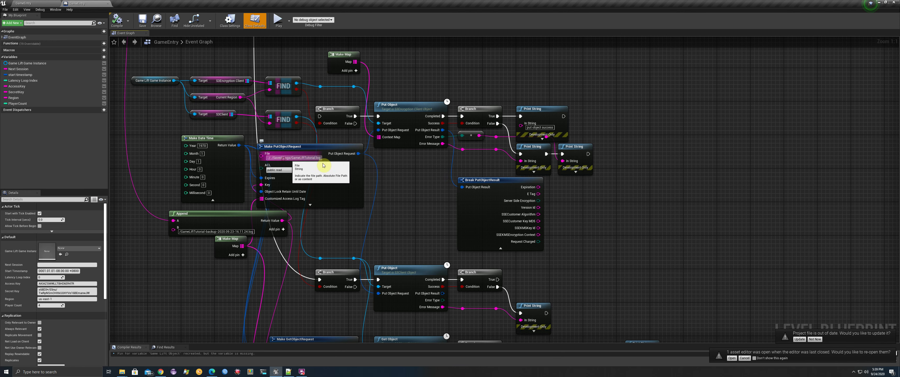
# Change the Make PutObjectRequest File path to ../../Saved/Logs/GameLiftTutorial.log.
pyautogui.click(369, 195)
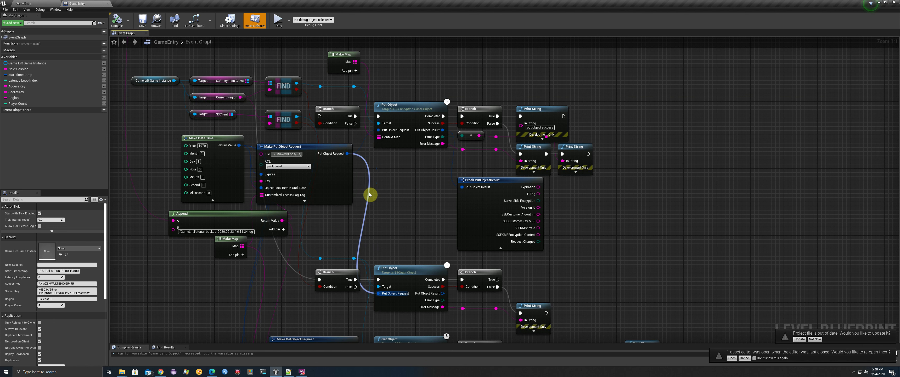
pyautogui.write('meLiftT')
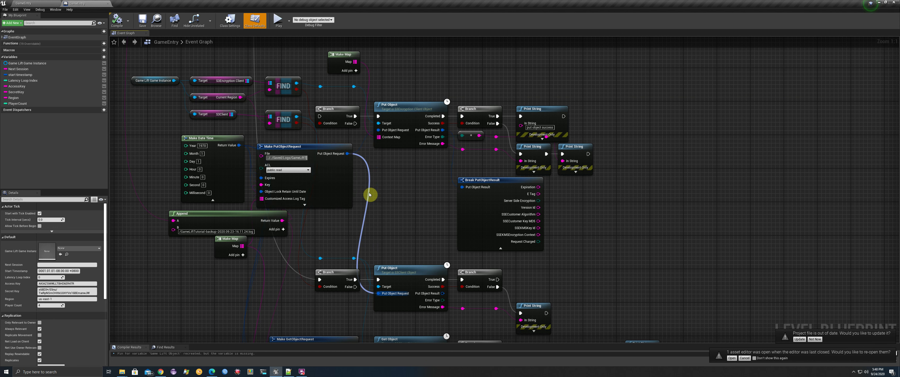
pyautogui.press('BackSpace')
pyautogui.write('torial.log')
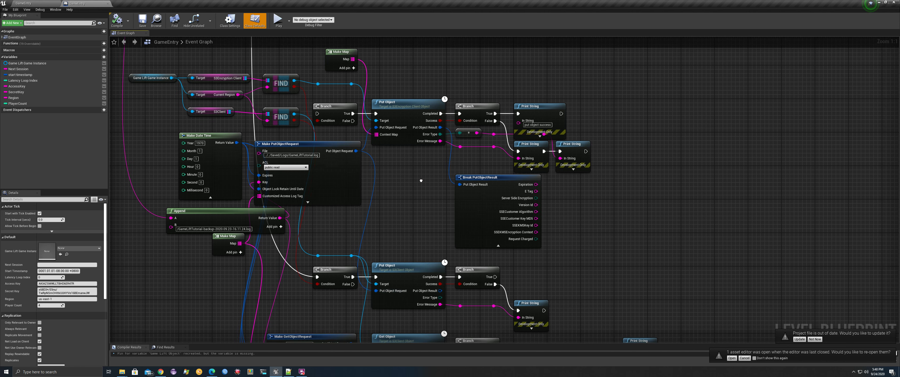
# Add a Print String saying 'put object success' on the Branch True output and compile the blueprint.
pyautogui.moveTo(446, 175); pyautogui.dragTo(428, 121, button='right')
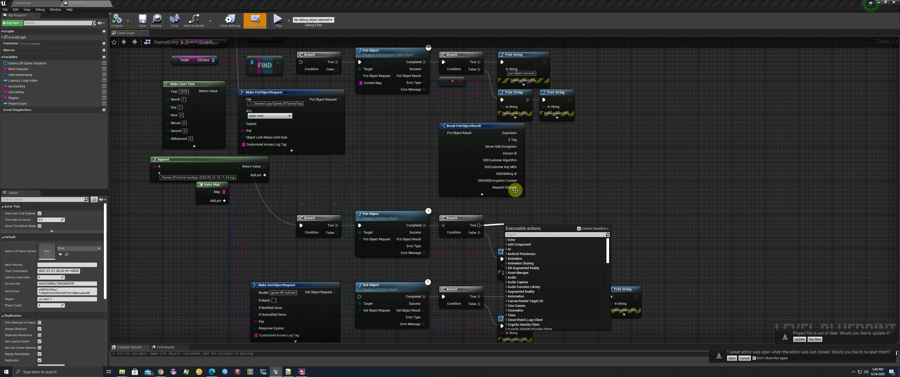
pyautogui.moveTo(473, 228); pyautogui.dragTo(503, 225)
pyautogui.write('print')
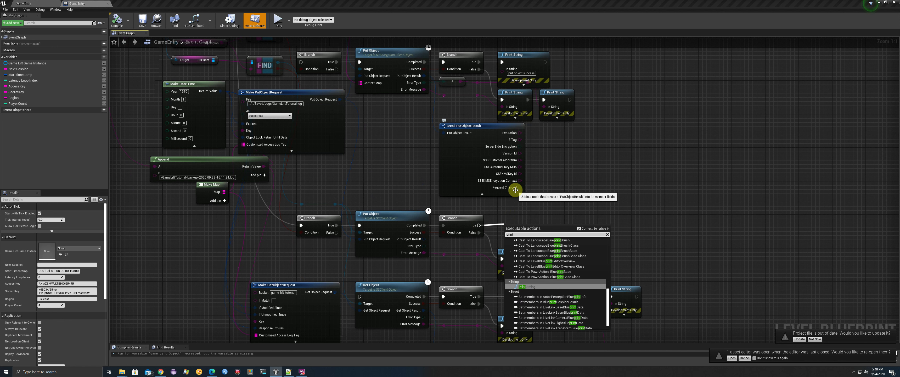
pyautogui.press('Return')
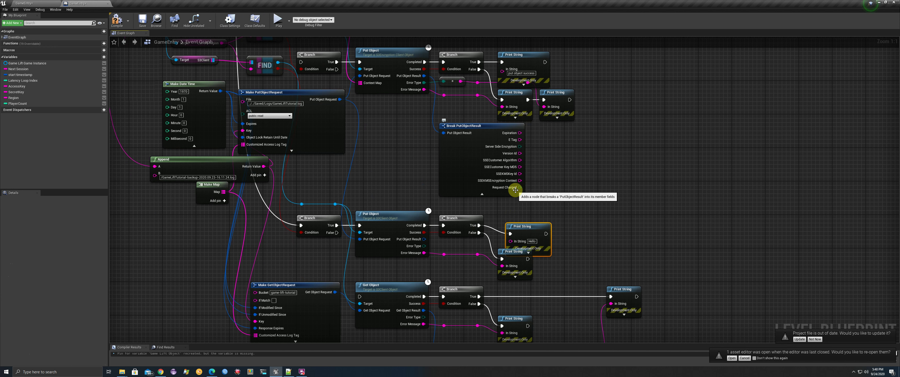
pyautogui.moveTo(529, 233); pyautogui.dragTo(521, 225)
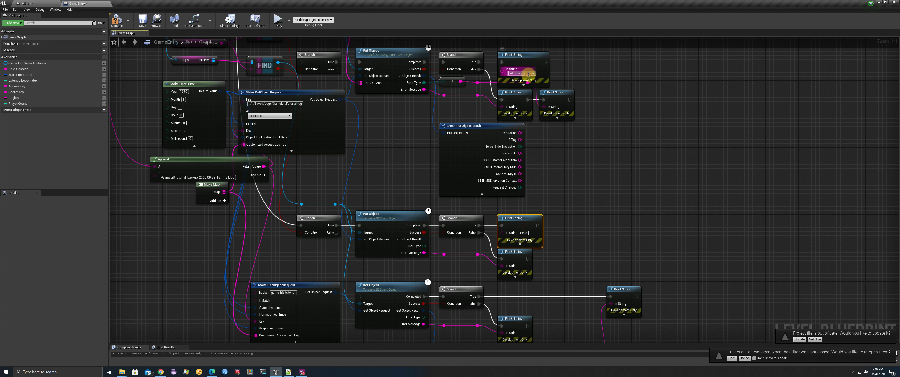
pyautogui.click(523, 232)
pyautogui.write('put object success')
pyautogui.press('Return')
pyautogui.click(117, 24)
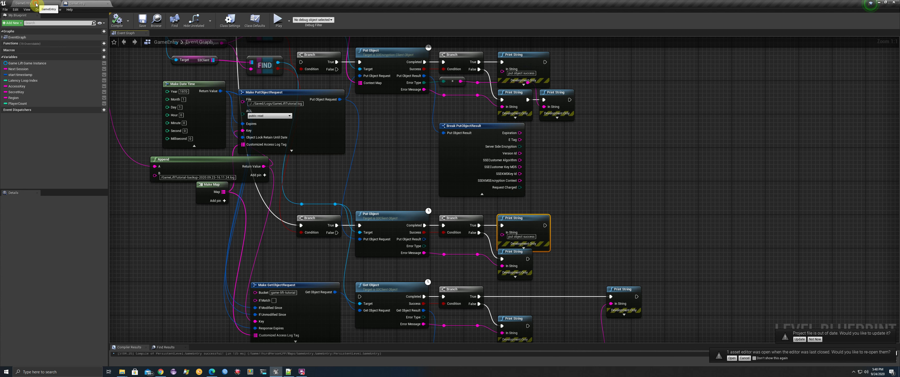
# Close the level blueprint, open the UserLogin map, launch a Windows build, and bring up the Logs folder.
pyautogui.click(37, 5)
pyautogui.doubleClick(200, 289)
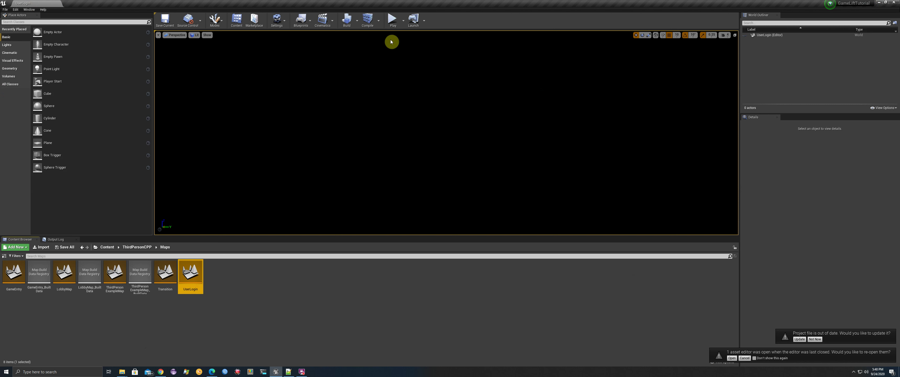
pyautogui.click(413, 19)
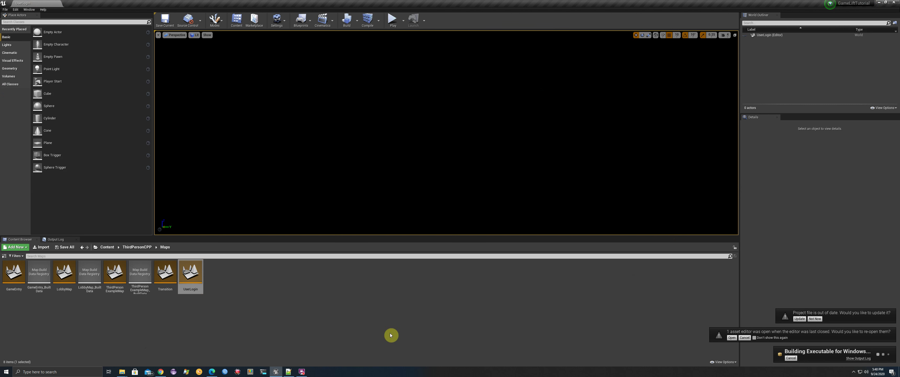
pyautogui.click(122, 371)
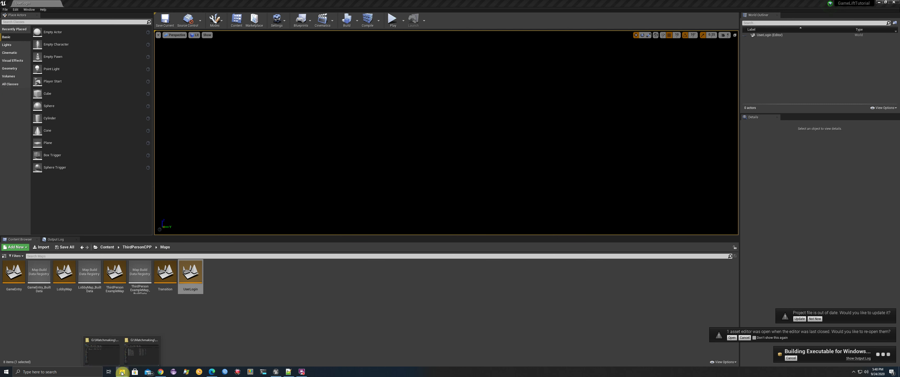
pyautogui.click(101, 359)
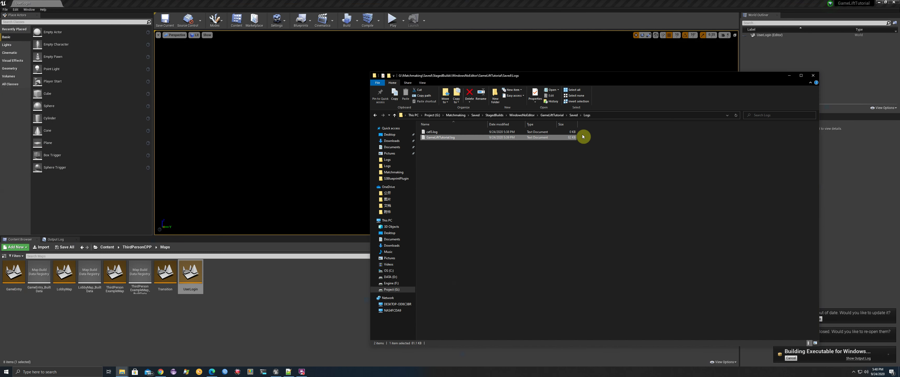
# Quit the running game and select GameLiftTutorial.exe in the build's Binaries\Win64 folder.
pyautogui.click(518, 116)
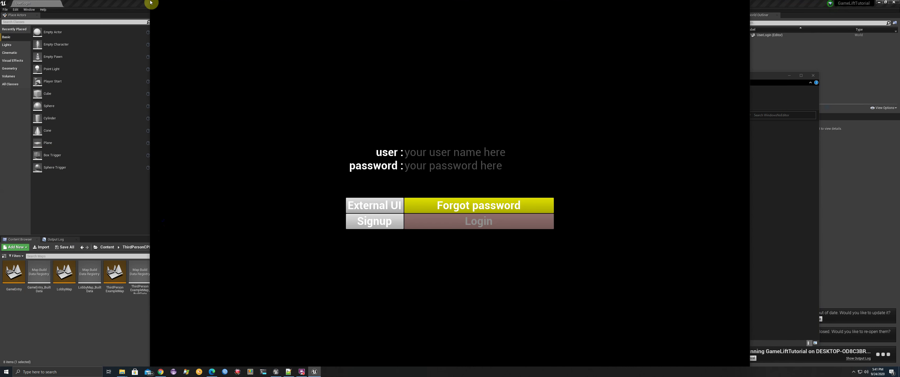
pyautogui.press('`')
pyautogui.write('exit')
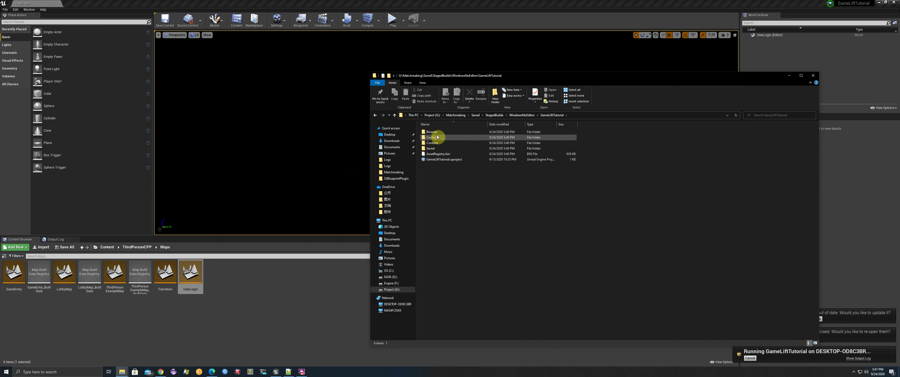
pyautogui.doubleClick(432, 131)
pyautogui.doubleClick(441, 132)
pyautogui.click(449, 134)
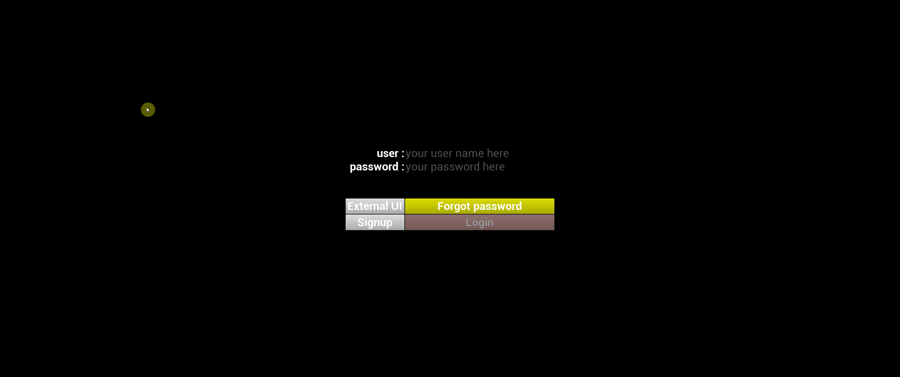
# Log in with the test account's username and password, then quit the game from the console.
pyautogui.click(442, 153)
pyautogui.write('test')
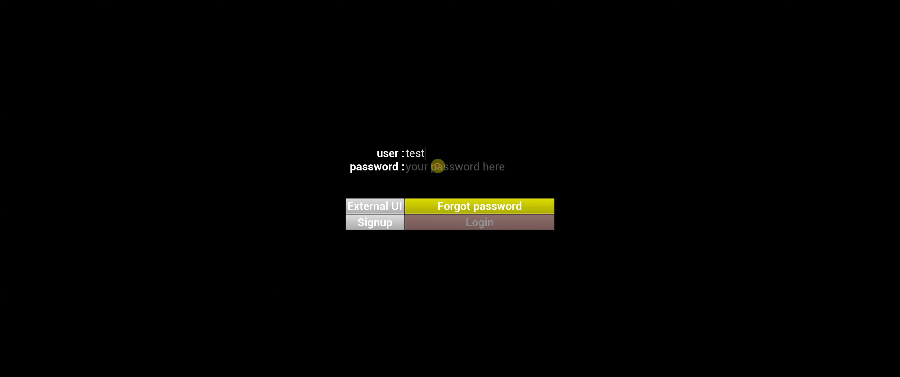
pyautogui.click(438, 166)
pyautogui.click(432, 220)
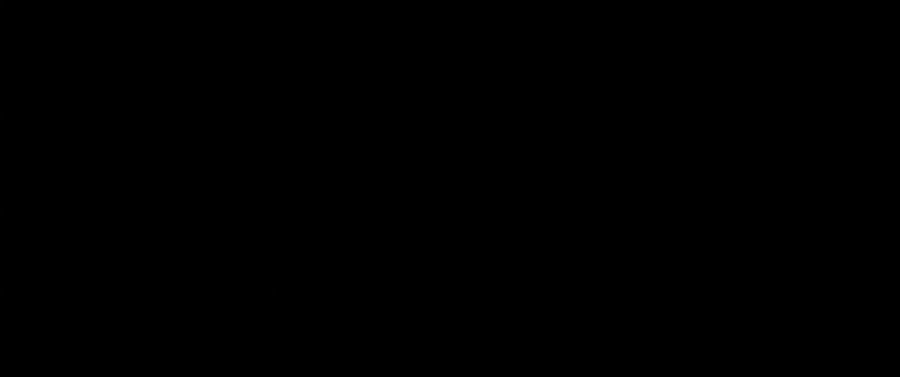
pyautogui.press('`')
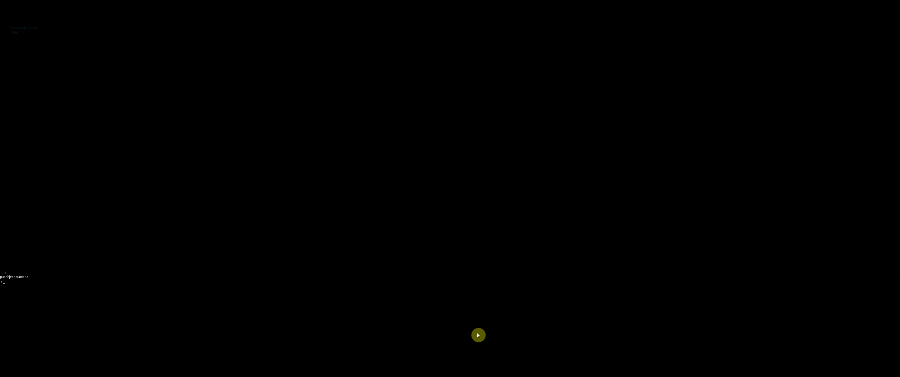
pyautogui.write('exit')
pyautogui.press('Return')
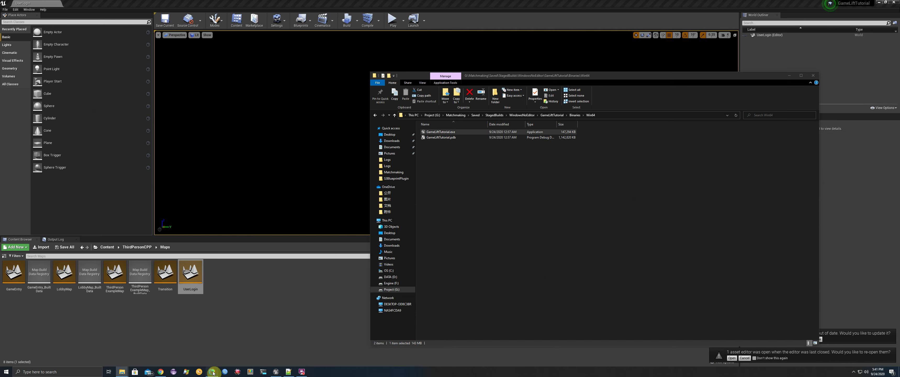
# View the backup log's details in the S3 bucket, then go to the transferring-files note in Notepad++.
pyautogui.click(213, 372)
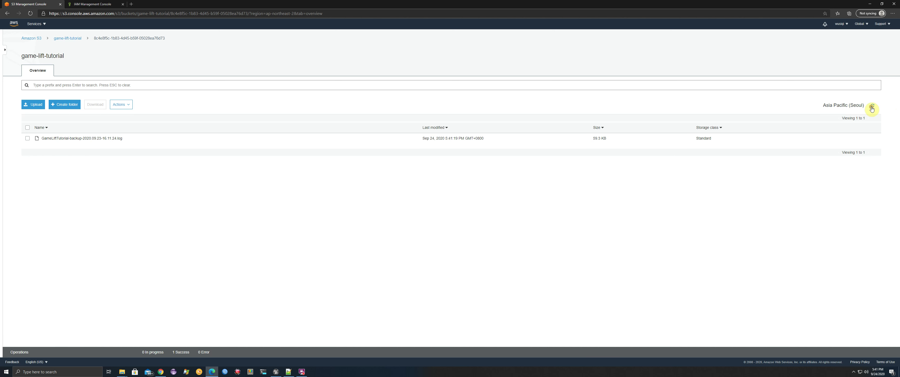
pyautogui.click(402, 141)
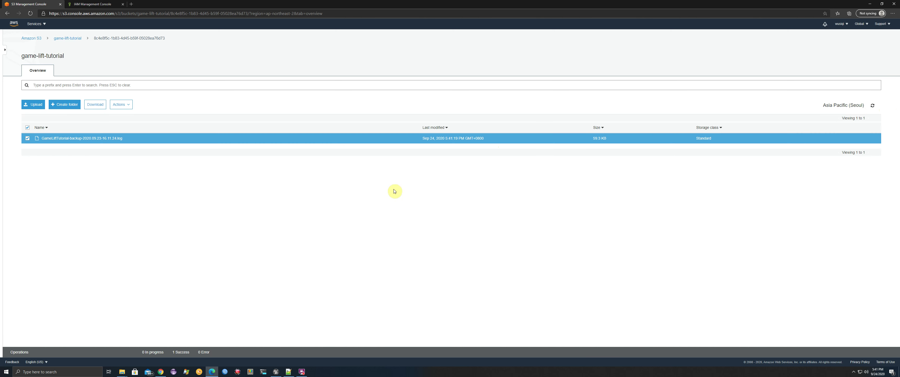
pyautogui.click(289, 373)
pyautogui.click(406, 235)
pyautogui.click(402, 206)
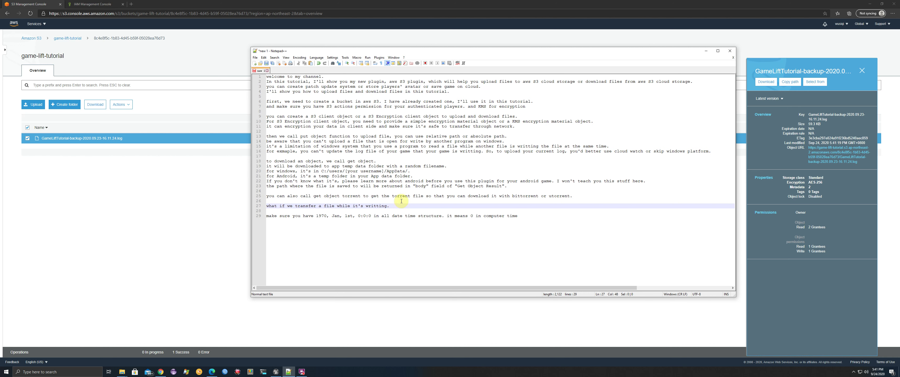
# Highlight the notes on downloading an object and getting an object torrent, then return to Unreal.
pyautogui.moveTo(270, 162); pyautogui.dragTo(425, 185)
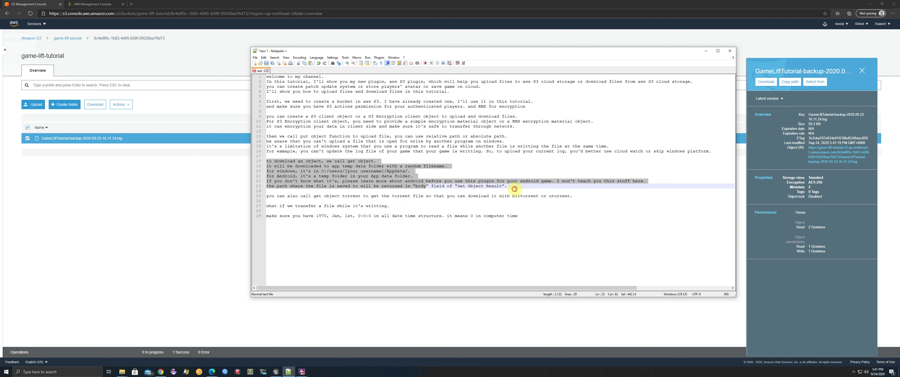
pyautogui.moveTo(514, 188); pyautogui.dragTo(261, 160)
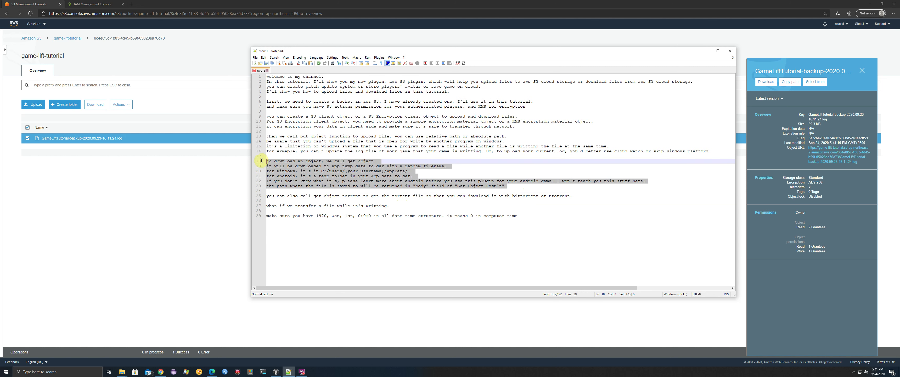
pyautogui.click(467, 189)
pyautogui.moveTo(282, 196); pyautogui.dragTo(551, 196)
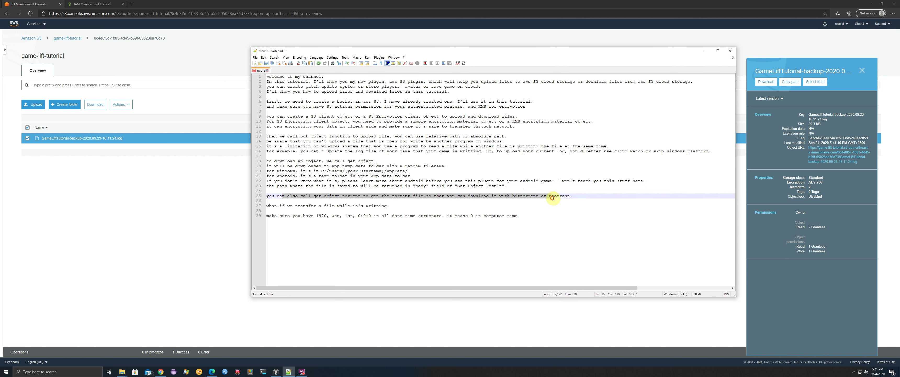
pyautogui.click(277, 371)
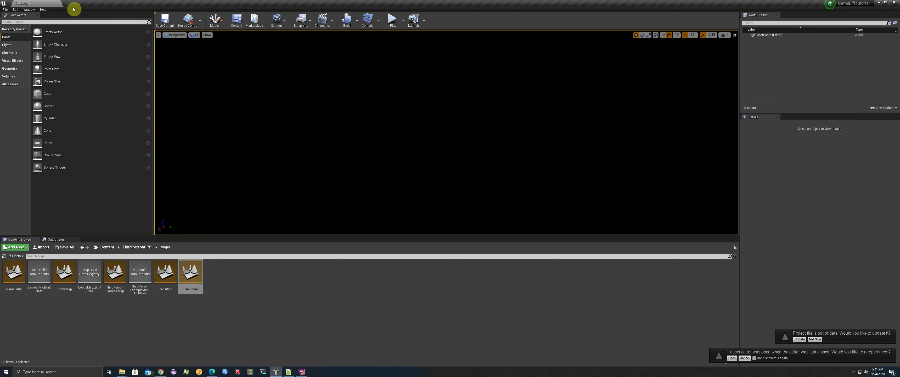
# Open the GameEntry map and its level blueprint.
pyautogui.doubleClick(17, 281)
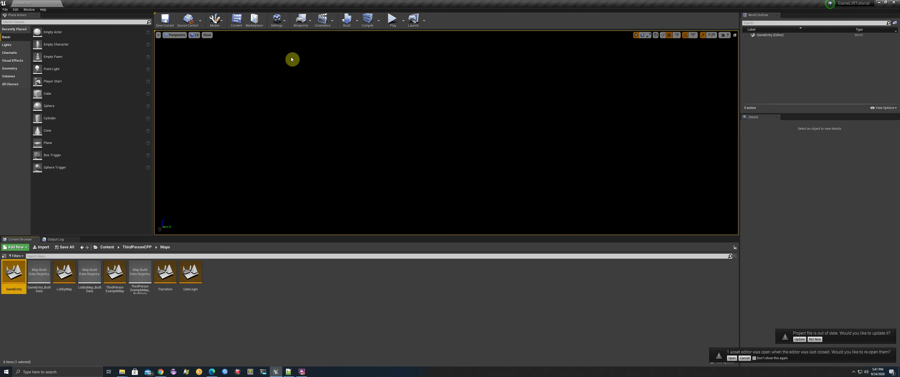
pyautogui.click(300, 19)
pyautogui.click(317, 59)
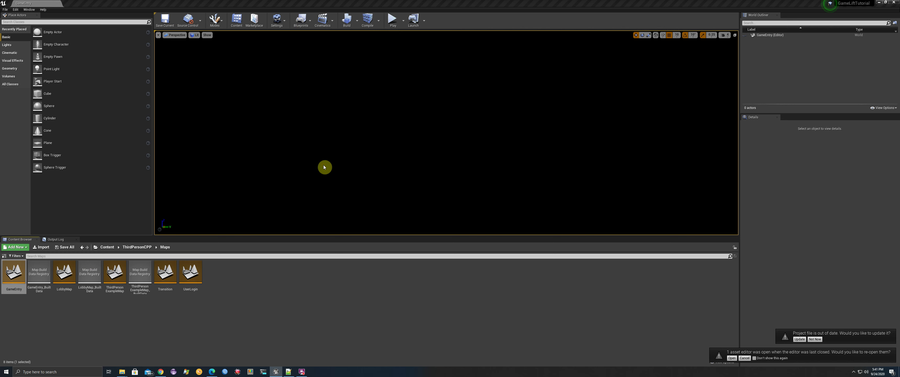
pyautogui.scroll(2, 347, 231)
pyautogui.moveTo(269, 175); pyautogui.dragTo(642, 272)
pyautogui.click(577, 286)
# Add a Get Object Torrent node wired from the S3Client pin.
pyautogui.moveTo(317, 100); pyautogui.dragTo(329, 279)
pyautogui.write('get O')
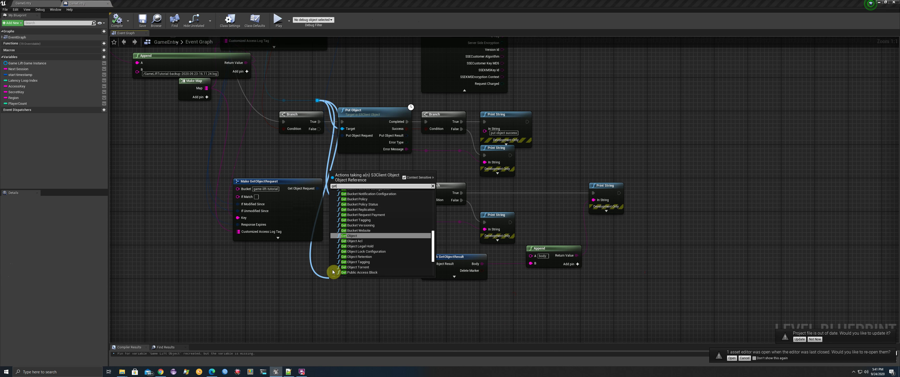
pyautogui.write('bj')
pyautogui.press('Down')
pyautogui.press('Down')
pyautogui.press('Down')
pyautogui.press('Down')
pyautogui.press('Down')
pyautogui.press('Down')
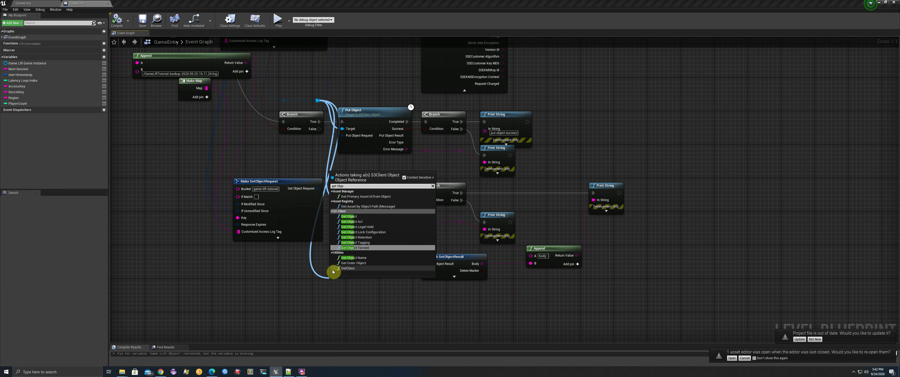
pyautogui.press('Return')
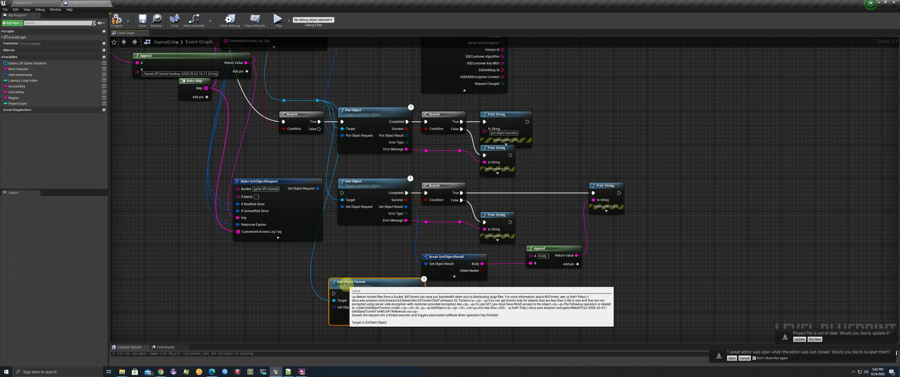
pyautogui.moveTo(351, 280); pyautogui.dragTo(358, 288)
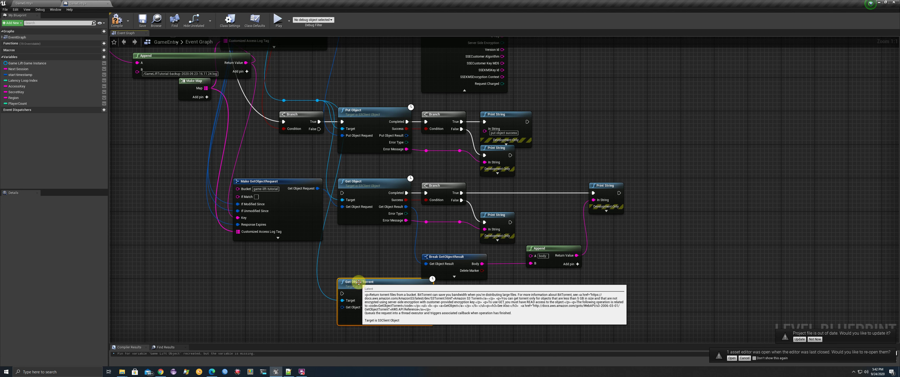
pyautogui.hotkey('ctrl', 'z')
# Feed Get Object Torrent from a Make GetObjectTorrentRequest with bucket game-lift-tutorial.
pyautogui.moveTo(347, 313); pyautogui.dragTo(372, 271, button='right')
pyautogui.moveTo(367, 265); pyautogui.dragTo(331, 272)
pyautogui.press('Down')
pyautogui.press('Down')
pyautogui.press('Down')
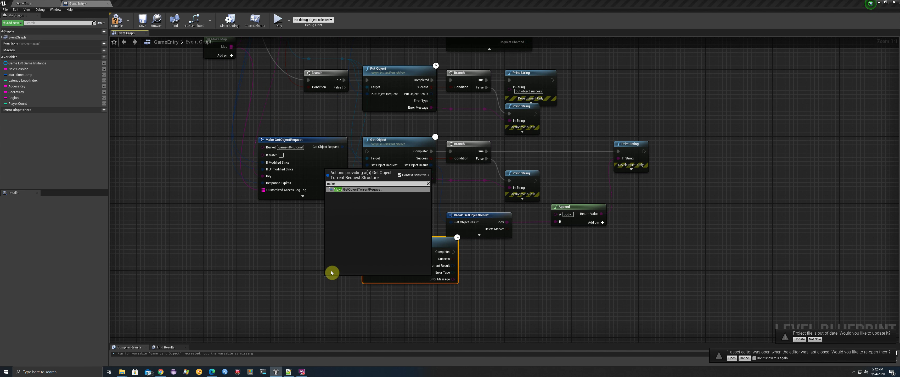
pyautogui.press('Return')
pyautogui.moveTo(331, 281); pyautogui.dragTo(251, 242)
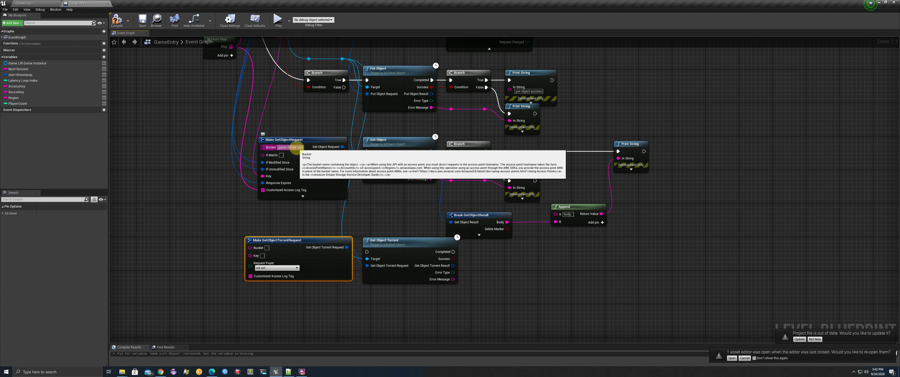
pyautogui.click(274, 248)
pyautogui.hotkey('ctrl', 'v')
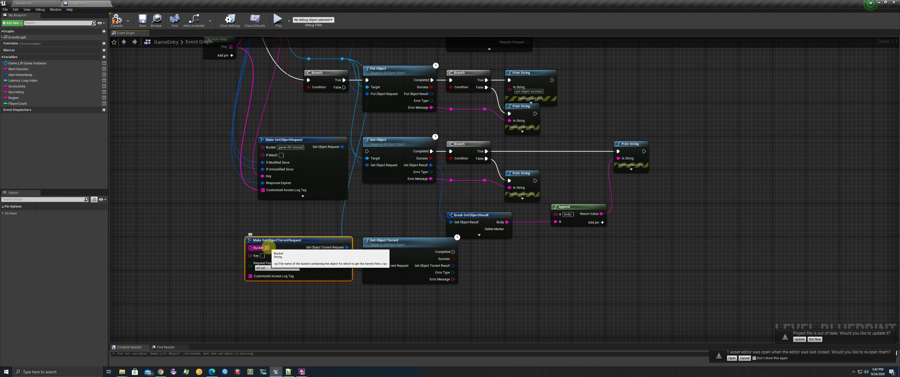
# Wire the appended log name into the request's Key and extend the upload branch's True path.
pyautogui.scroll(-1, 266, 190)
pyautogui.scroll(-1, 266, 189)
pyautogui.moveTo(270, 109)
pyautogui.mouseDown()
pyautogui.moveTo(245, 237)
pyautogui.moveTo(256, 284)
pyautogui.mouseUp()
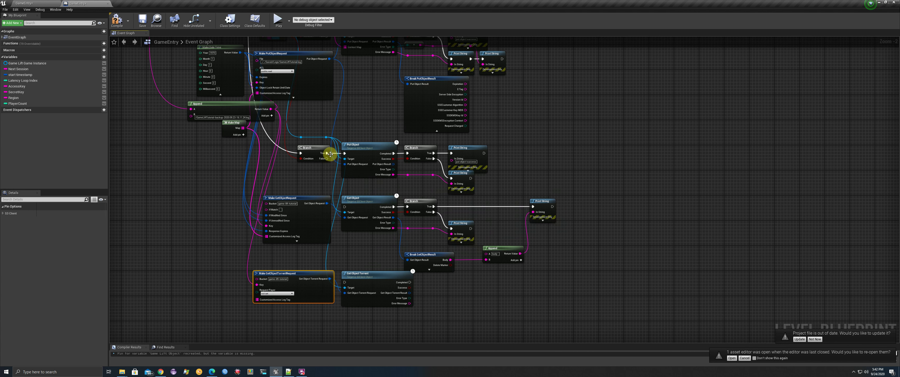
pyautogui.moveTo(326, 153); pyautogui.dragTo(345, 206)
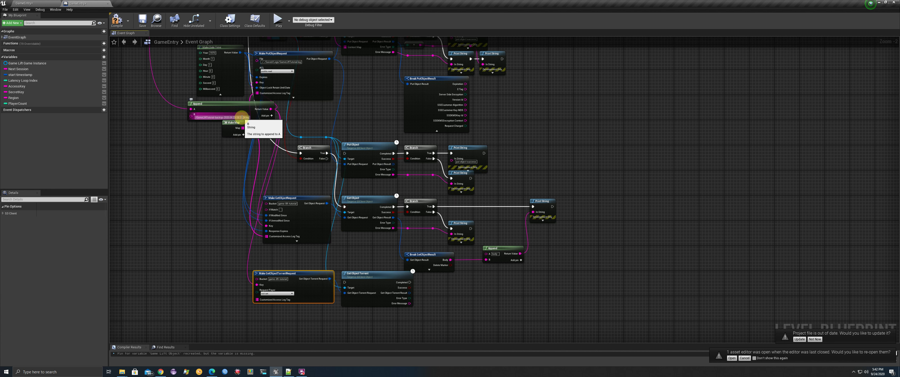
pyautogui.moveTo(257, 300); pyautogui.dragTo(243, 128)
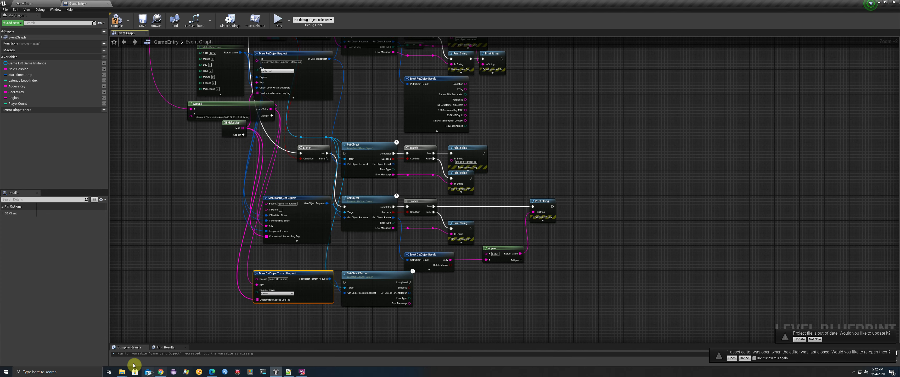
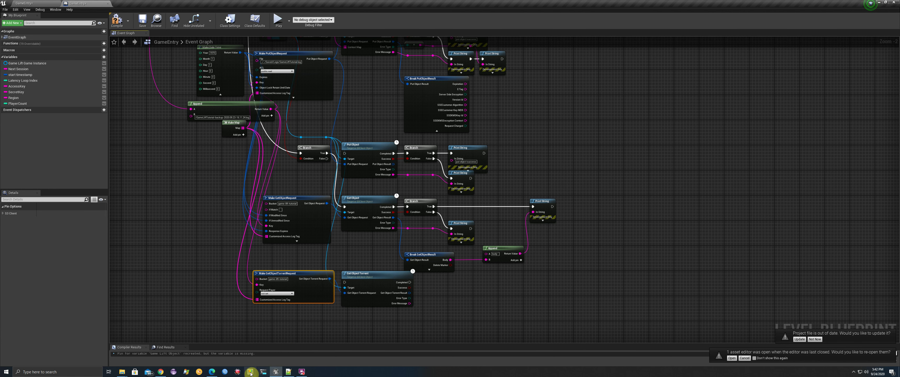
# Open the GameLiftTutorial backup log's details in the S3 console and select the file name in its Key.
pyautogui.click(211, 371)
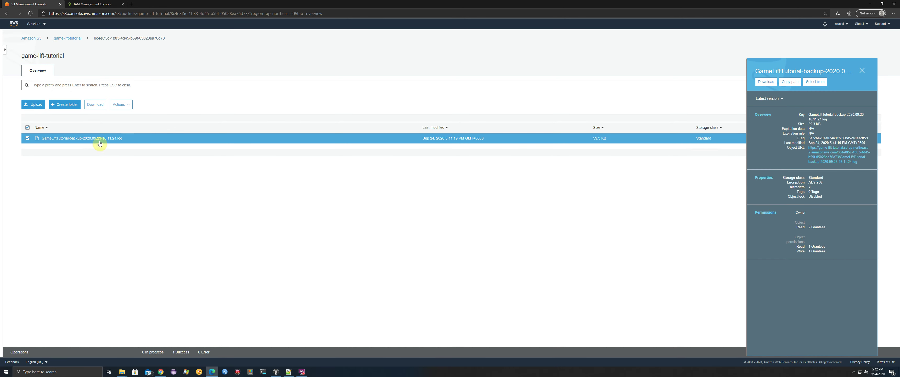
pyautogui.click(99, 141)
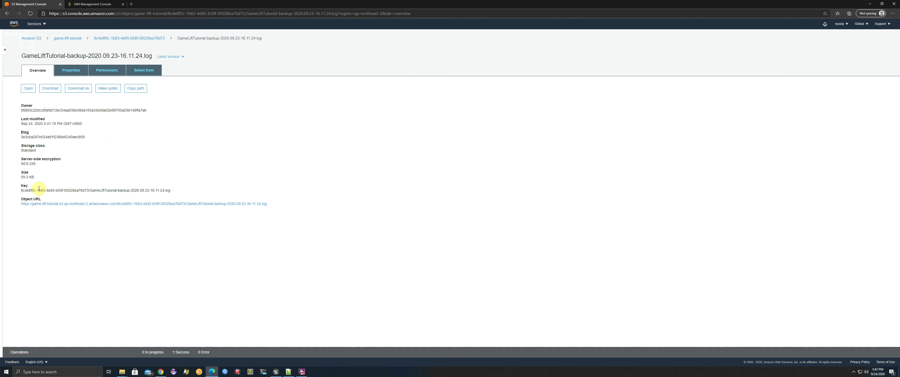
pyautogui.moveTo(89, 191); pyautogui.dragTo(173, 195)
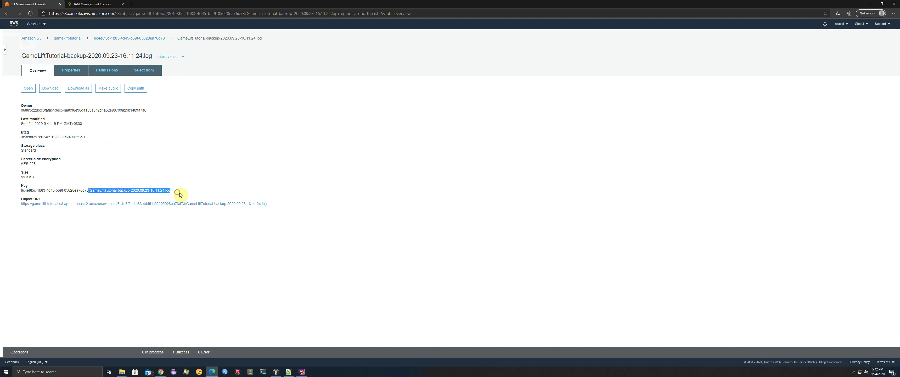
pyautogui.click(277, 374)
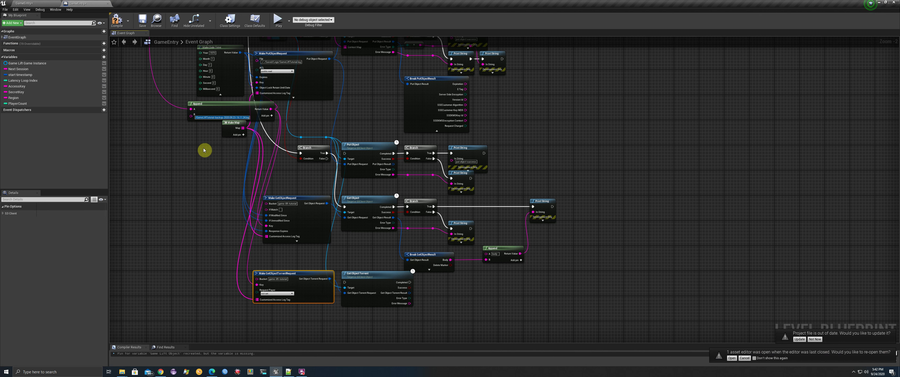
# Compile and save GameEntry, then shift the Append and Print String nodes left beside Break GetObjectResult.
pyautogui.click(117, 20)
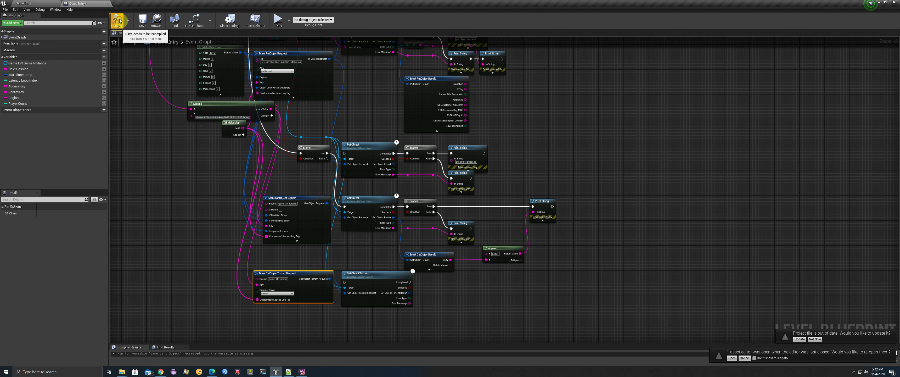
pyautogui.click(148, 19)
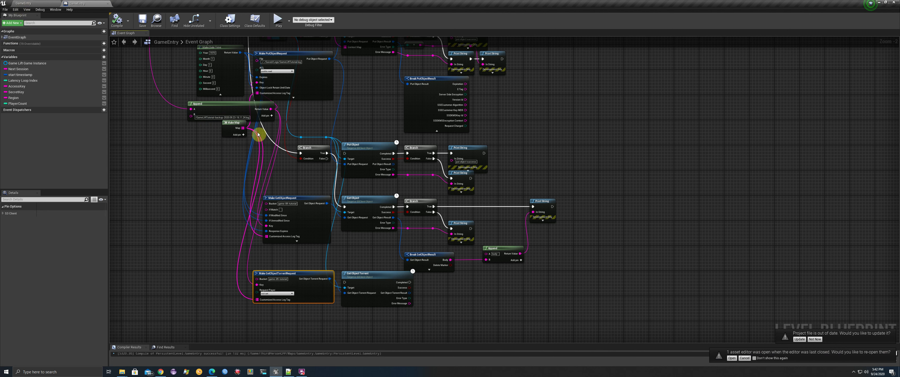
pyautogui.scroll(2, 451, 265)
pyautogui.moveTo(448, 258); pyautogui.dragTo(316, 228, button='right')
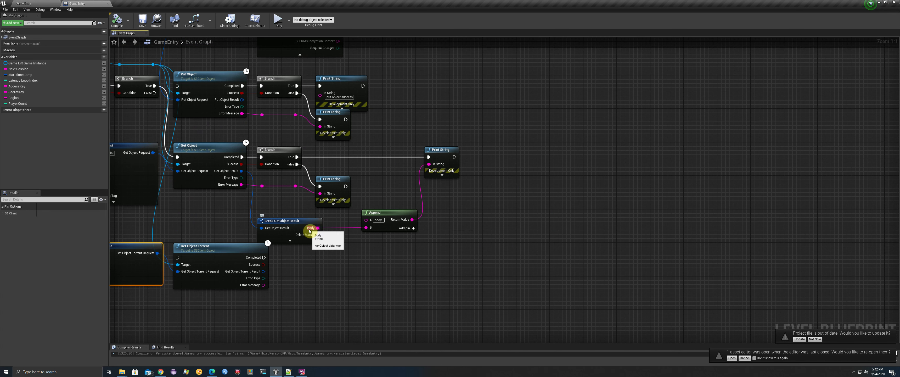
pyautogui.moveTo(387, 168); pyautogui.dragTo(488, 255)
pyautogui.hotkey('ctrl', 'z')
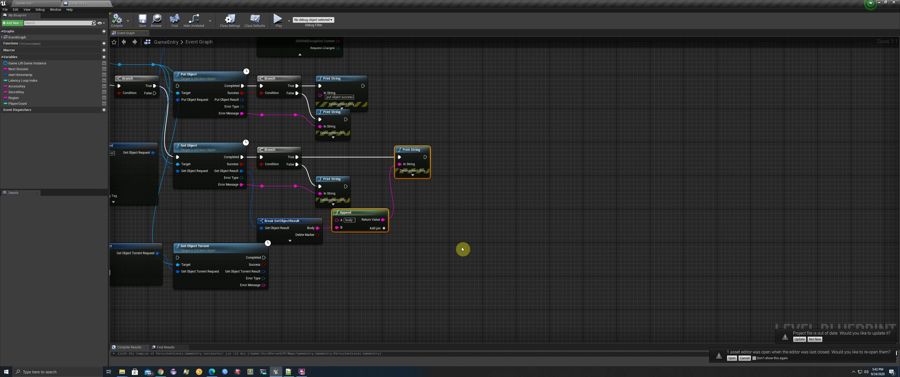
pyautogui.click(444, 275)
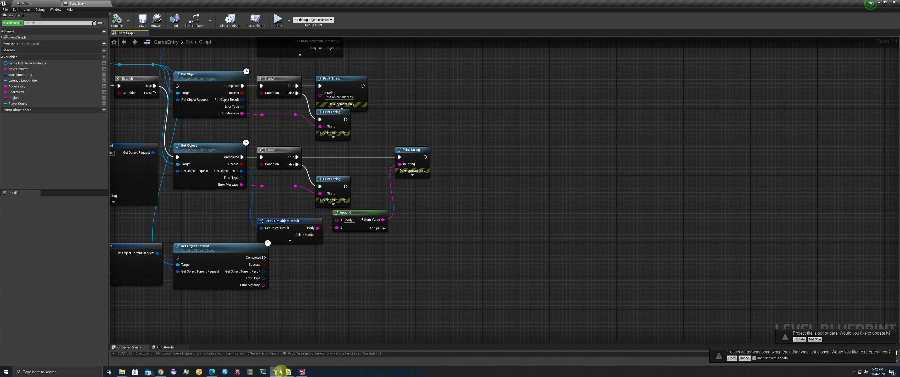
pyautogui.click(287, 372)
pyautogui.click(344, 206)
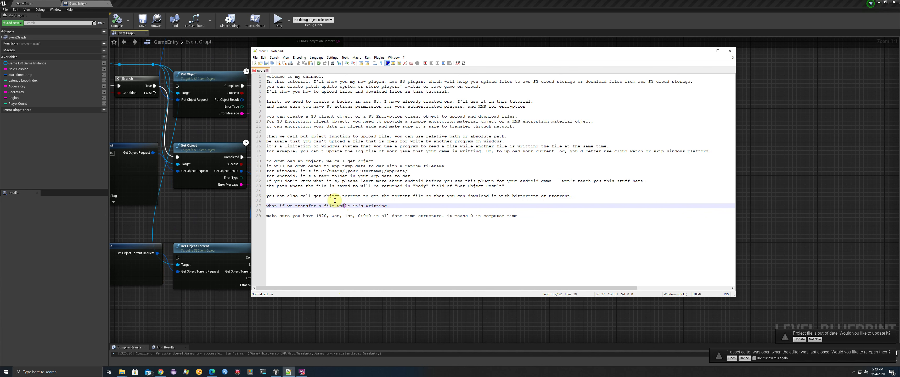
pyautogui.moveTo(300, 161); pyautogui.dragTo(372, 176)
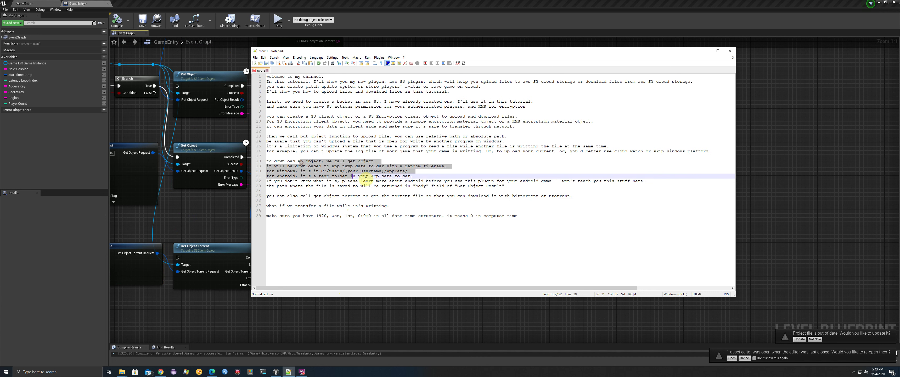
pyautogui.moveTo(275, 186); pyautogui.dragTo(439, 184)
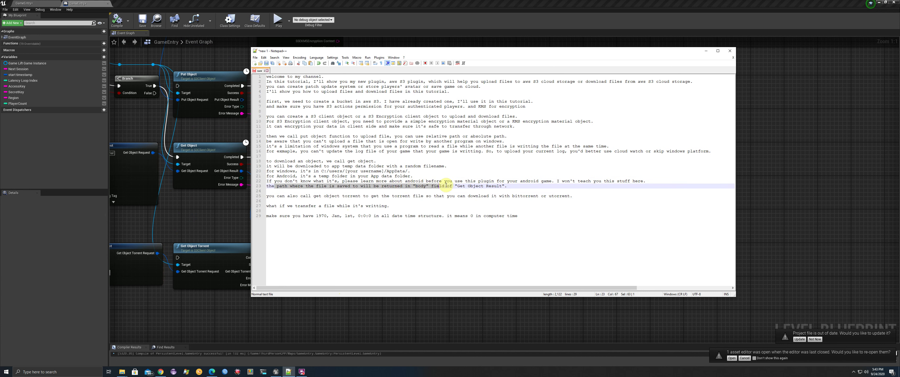
pyautogui.click(156, 245)
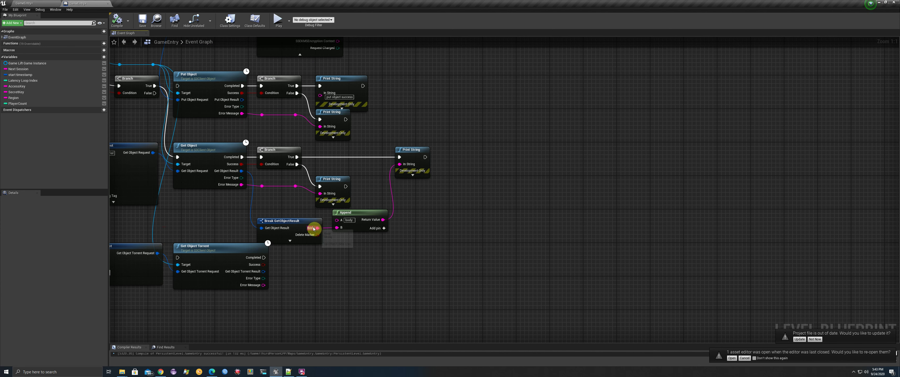
# Save the blueprint and open the UserLogin level from the Content Browser.
pyautogui.click(143, 23)
pyautogui.click(46, 3)
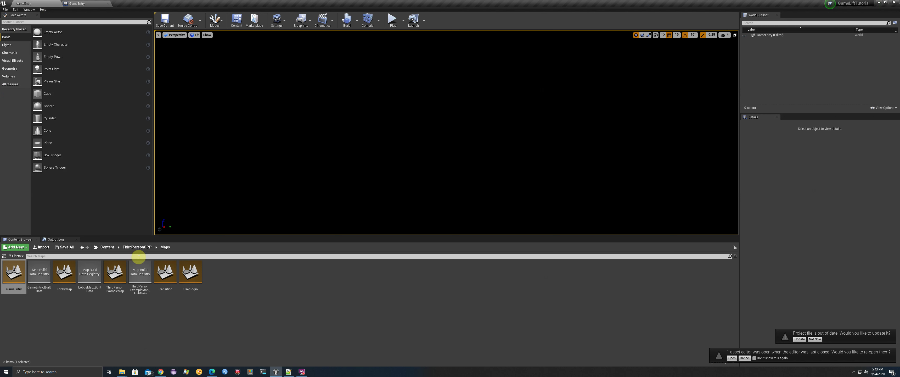
pyautogui.doubleClick(190, 272)
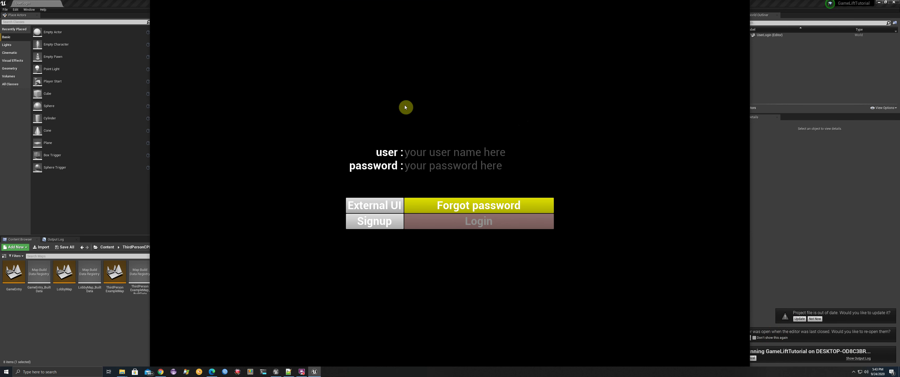
# Enter the test username and password on the running game's login screen.
pyautogui.click(411, 149)
pyautogui.write('test')
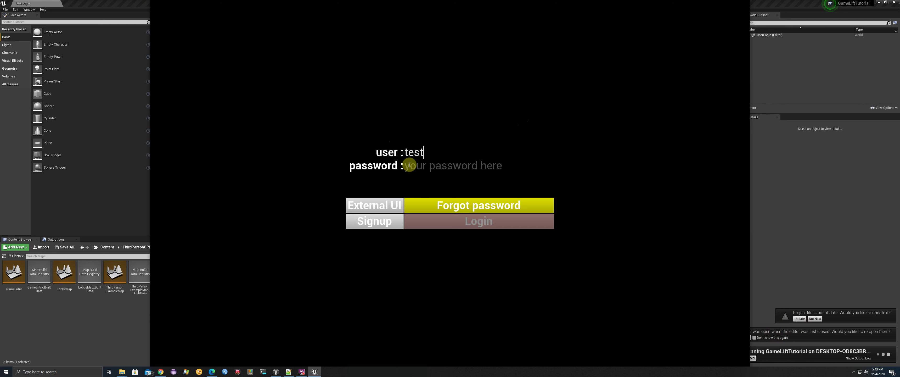
pyautogui.click(410, 165)
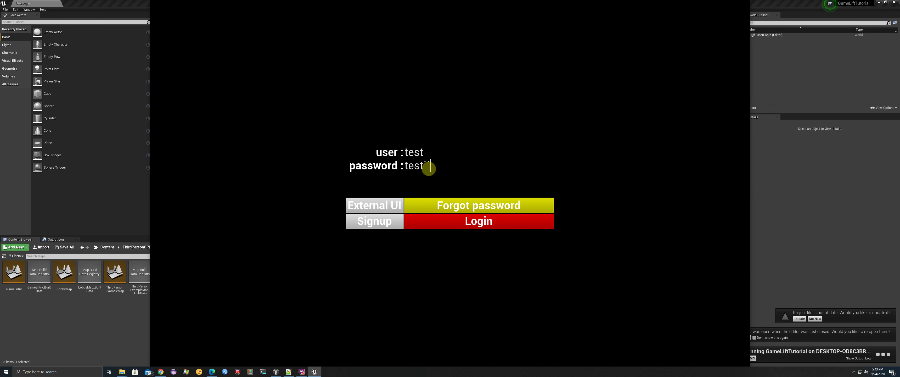
# Quit the running game with the 'exit' console command.
pyautogui.click(286, 232)
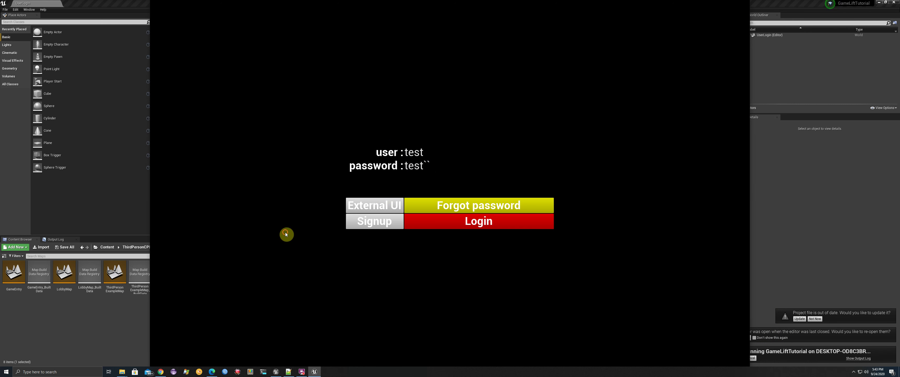
pyautogui.press('`')
pyautogui.write('exit')
pyautogui.press('Return')
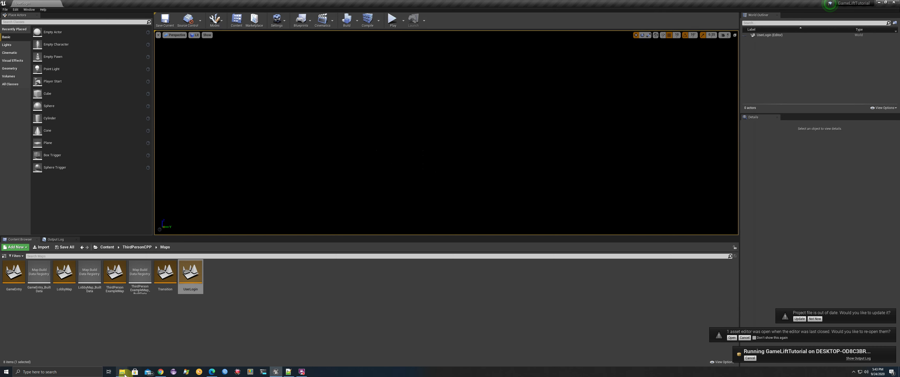
# Dismiss the crash dialog and launch GameLiftTutorial.exe from the packaged build's Binaries\Win64 folder.
pyautogui.moveTo(123, 370)
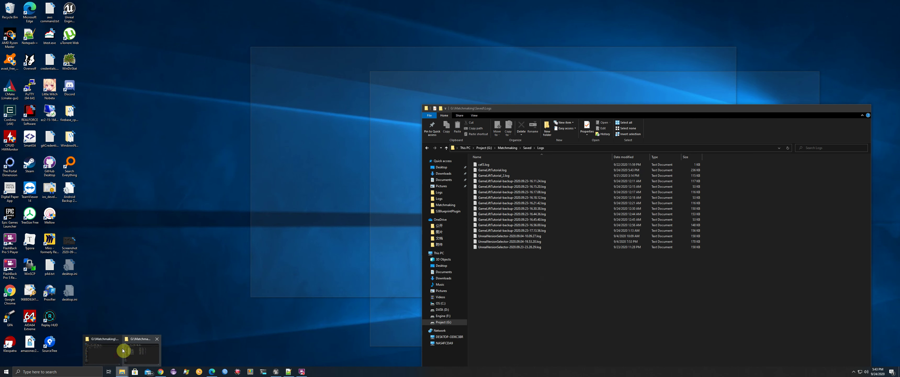
pyautogui.click(115, 354)
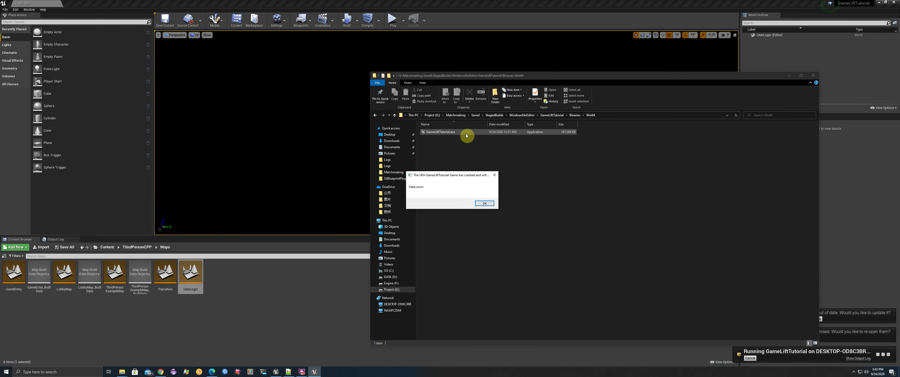
pyautogui.click(485, 204)
pyautogui.click(559, 115)
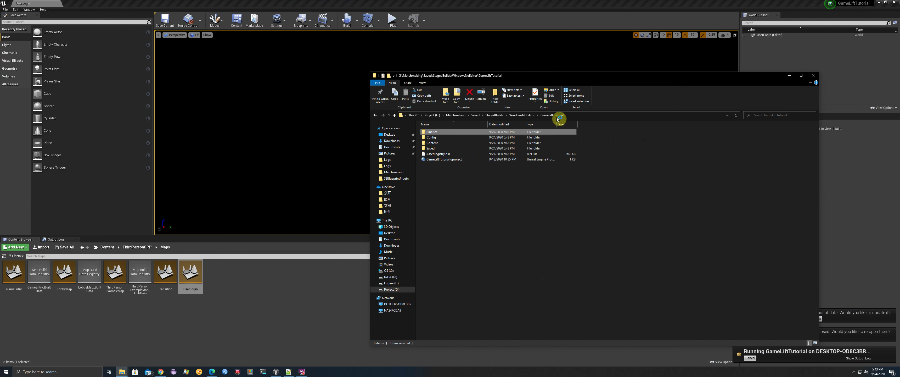
pyautogui.doubleClick(492, 132)
pyautogui.doubleClick(482, 132)
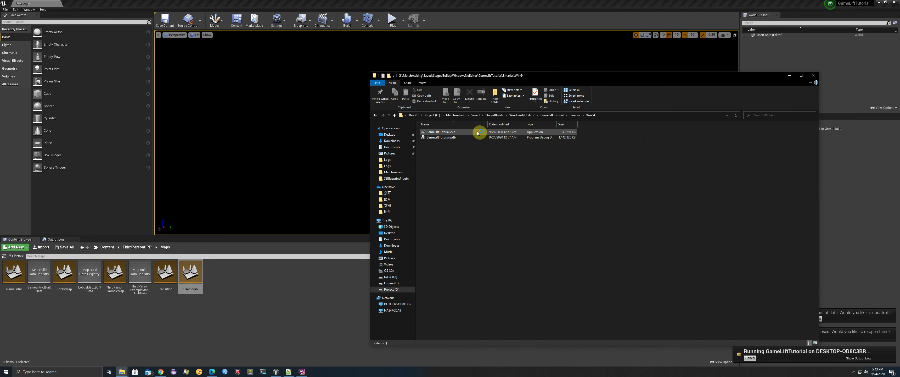
pyautogui.doubleClick(462, 133)
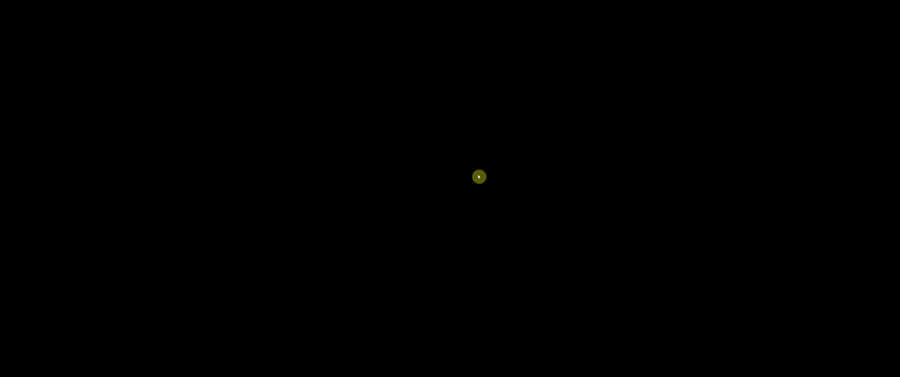
# Log into the packaged game with the test username and password.
pyautogui.click(436, 158)
pyautogui.write('test')
pyautogui.click(432, 166)
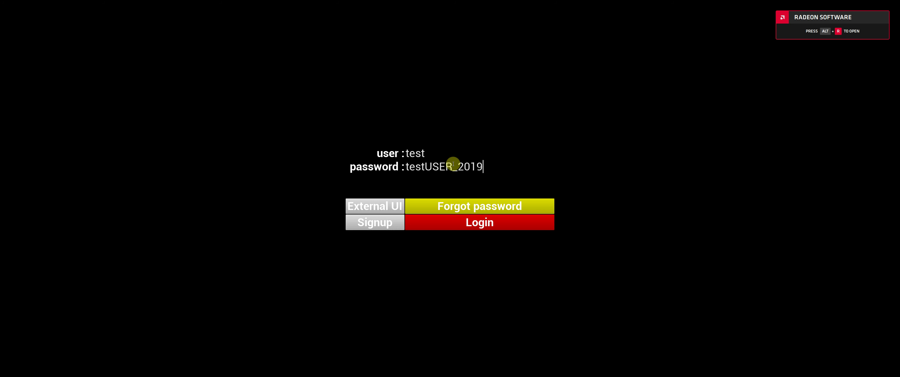
pyautogui.click(437, 226)
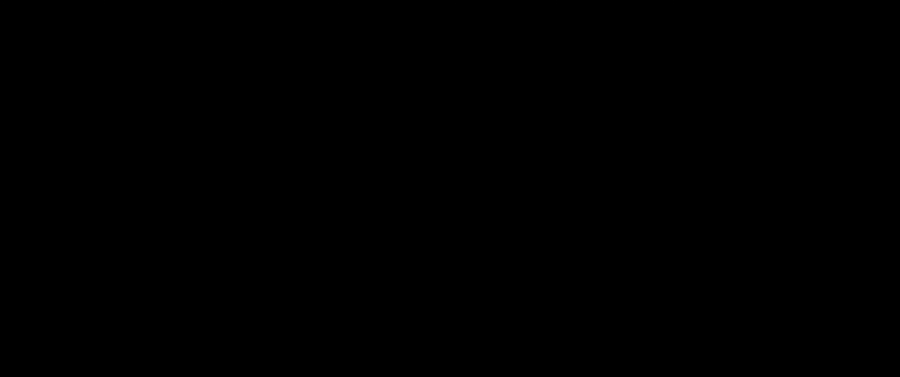
# Show the console with the downloaded file's temp path, then return to the Win64 folder window.
pyautogui.press('`')
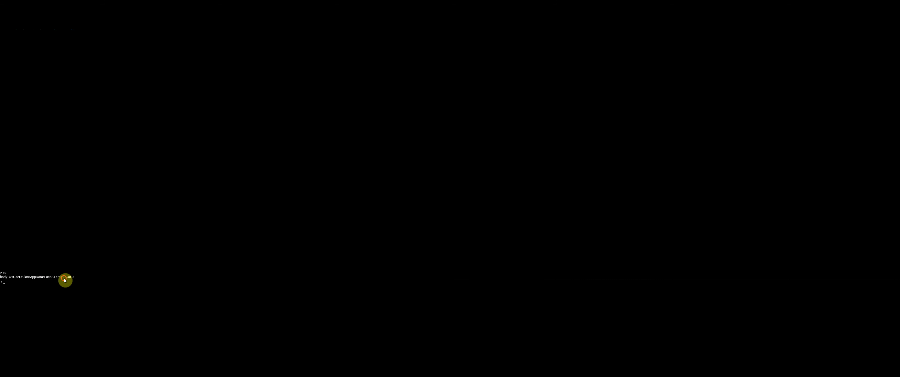
pyautogui.hotkey('alt', 'Tab')
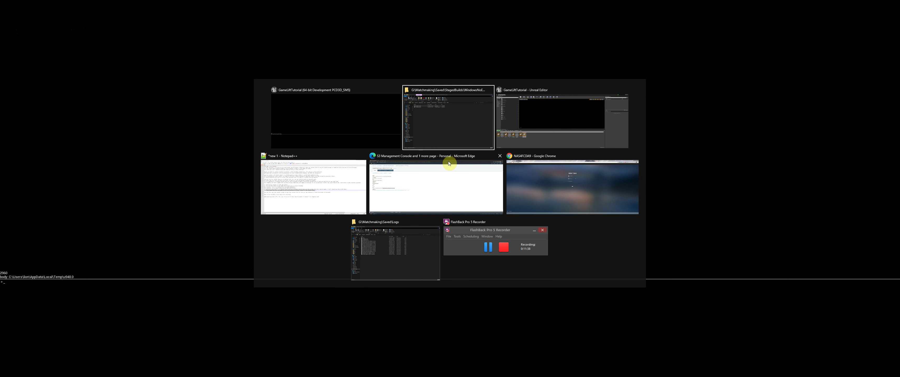
pyautogui.click(411, 135)
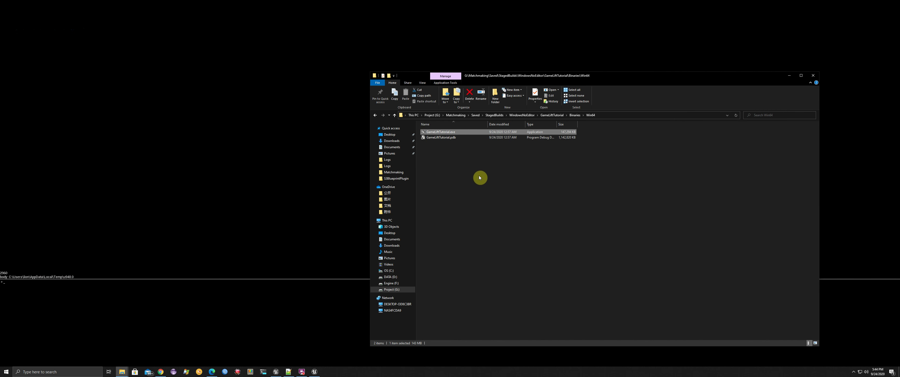
# Navigate the Logs Explorer window to C:\Users\<user>\AppData\Local.
pyautogui.click(122, 371)
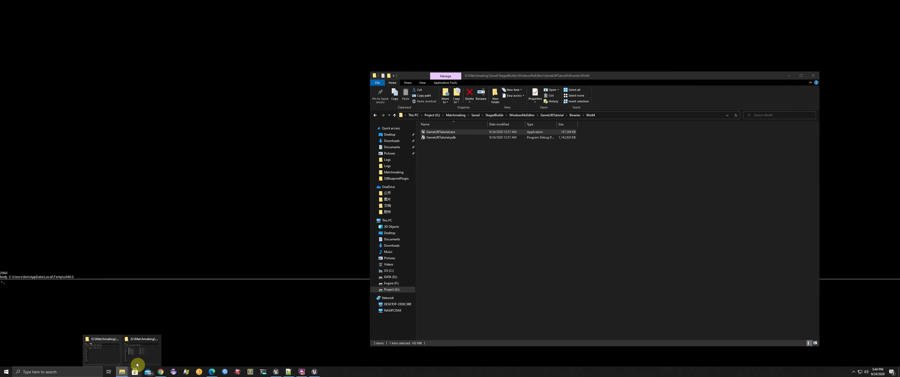
pyautogui.click(138, 358)
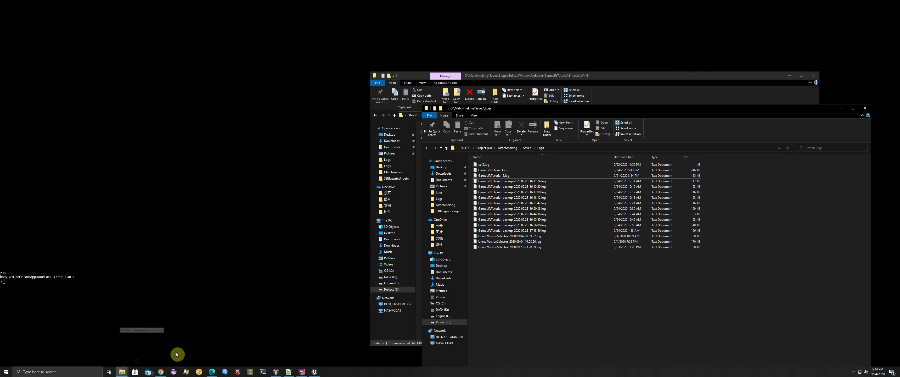
pyautogui.click(451, 303)
pyautogui.doubleClick(491, 281)
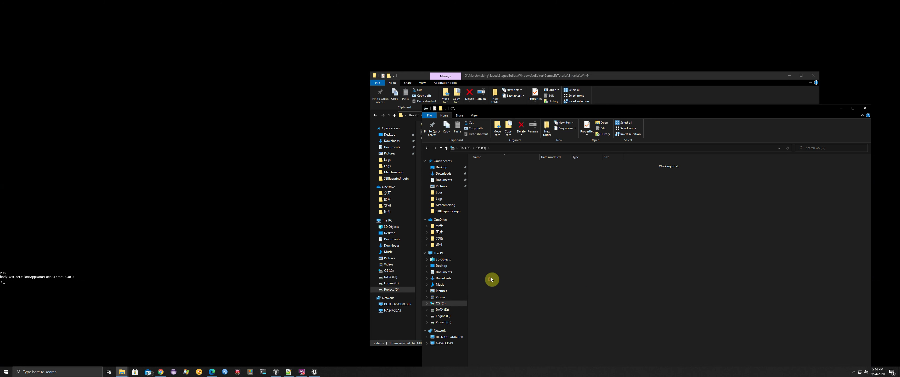
pyautogui.doubleClick(493, 179)
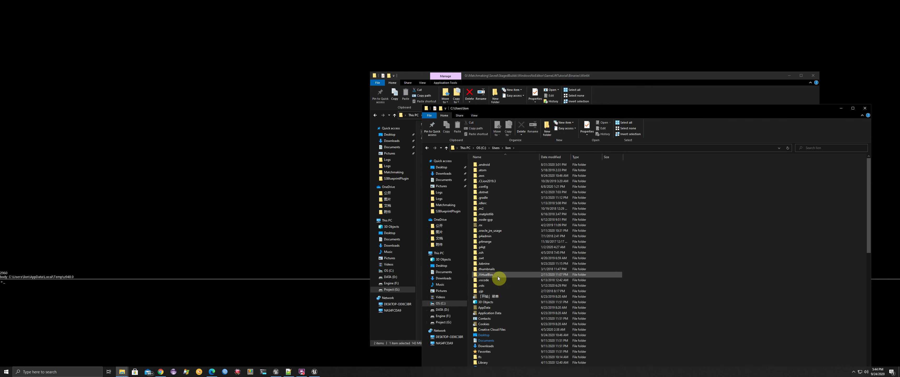
pyautogui.doubleClick(495, 308)
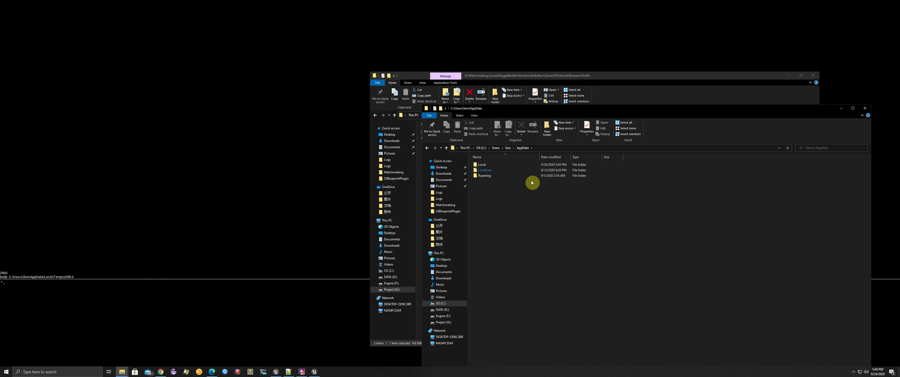
pyautogui.doubleClick(511, 167)
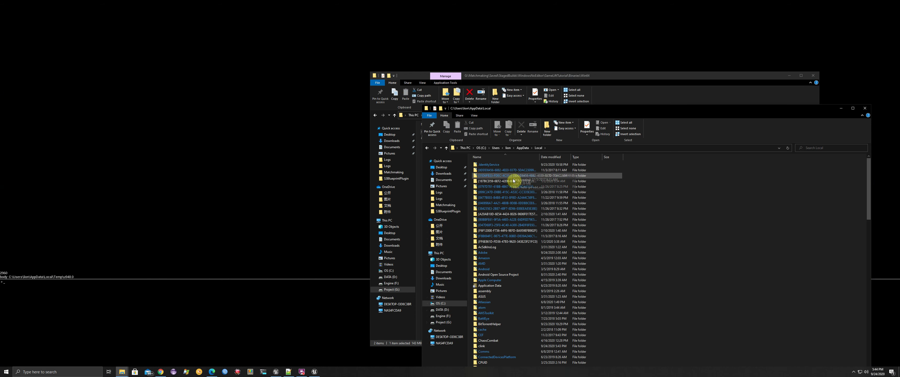
# Open the Temp folder and find the downloaded file u948.0 among its items.
pyautogui.scroll(-5, 517, 244)
pyautogui.scroll(-5, 519, 293)
pyautogui.scroll(-4, 514, 300)
pyautogui.scroll(-4, 512, 304)
pyautogui.scroll(-4, 508, 290)
pyautogui.doubleClick(506, 281)
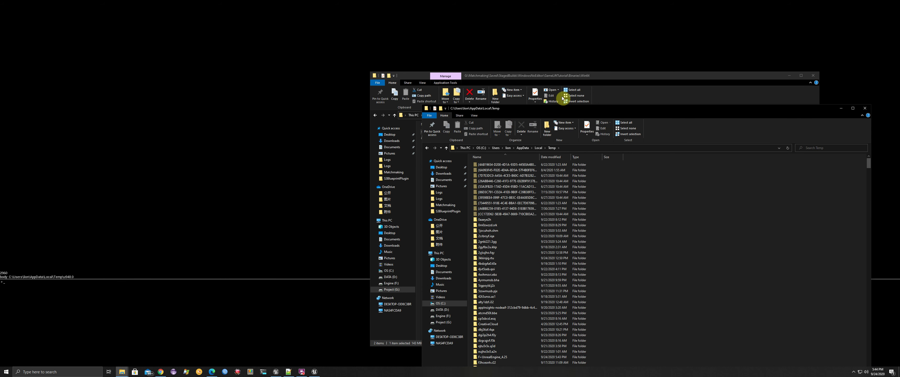
pyautogui.moveTo(542, 108); pyautogui.dragTo(401, 41)
pyautogui.scroll(-10, 488, 209)
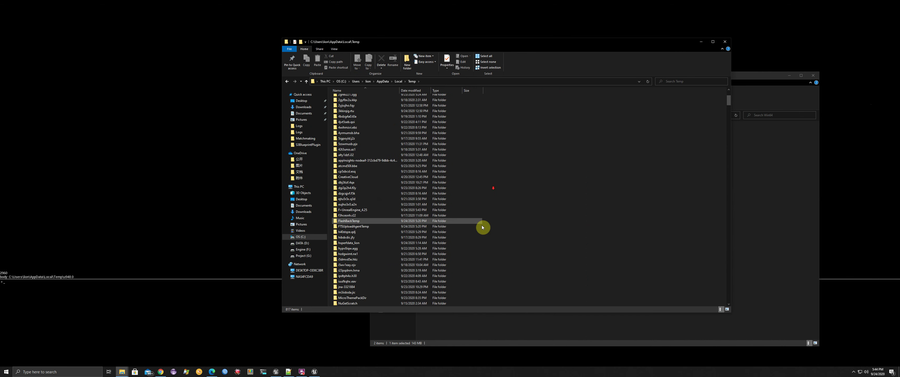
pyautogui.moveTo(729, 104); pyautogui.dragTo(721, 274)
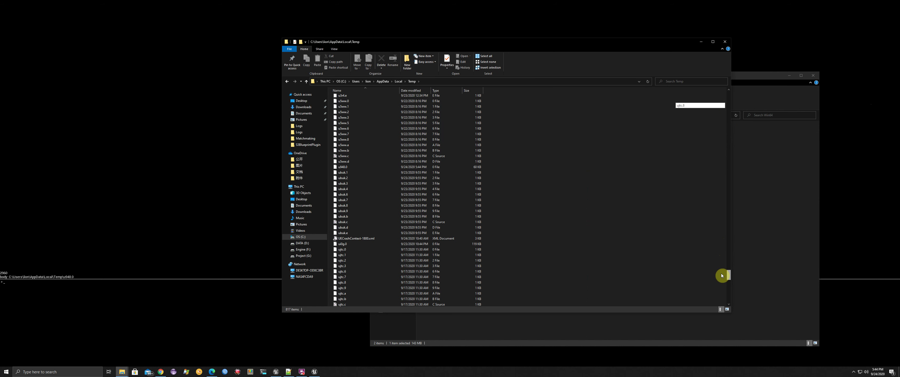
pyautogui.moveTo(721, 274); pyautogui.dragTo(722, 262)
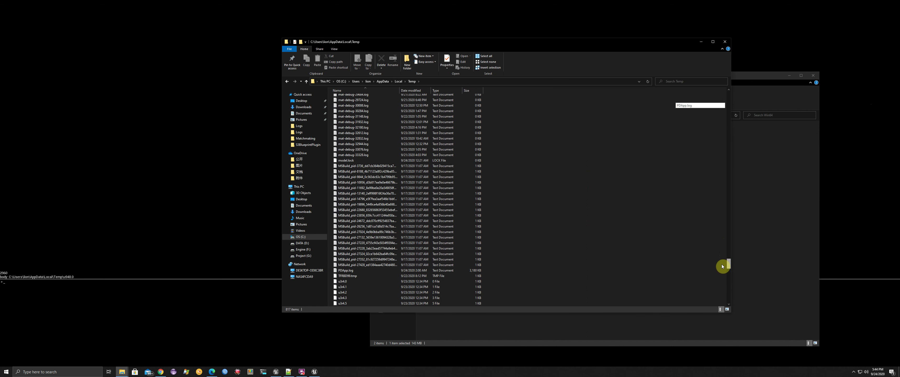
pyautogui.moveTo(721, 264); pyautogui.dragTo(722, 270)
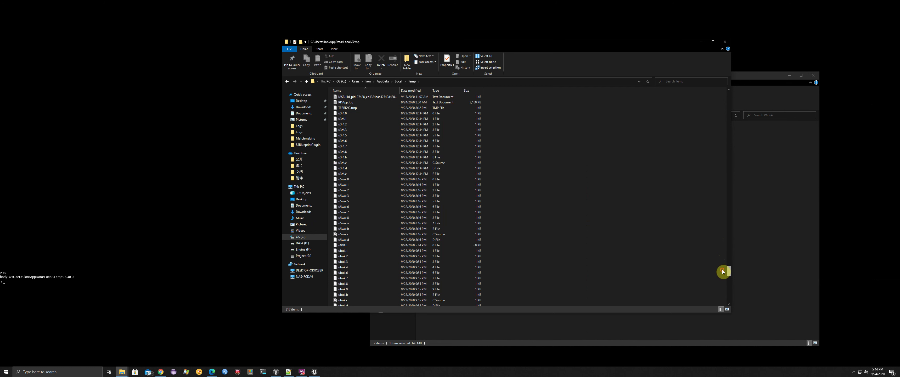
pyautogui.click(347, 246)
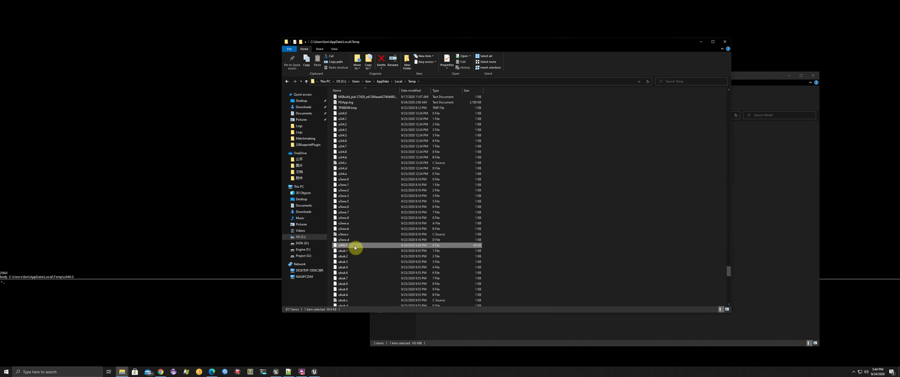
# Open u948.0 with Edit with Notepad++ and maximize the window.
pyautogui.rightClick(355, 246)
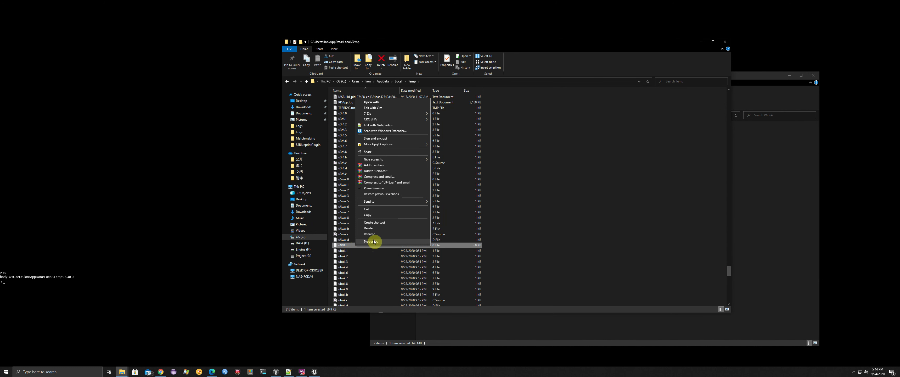
pyautogui.click(377, 124)
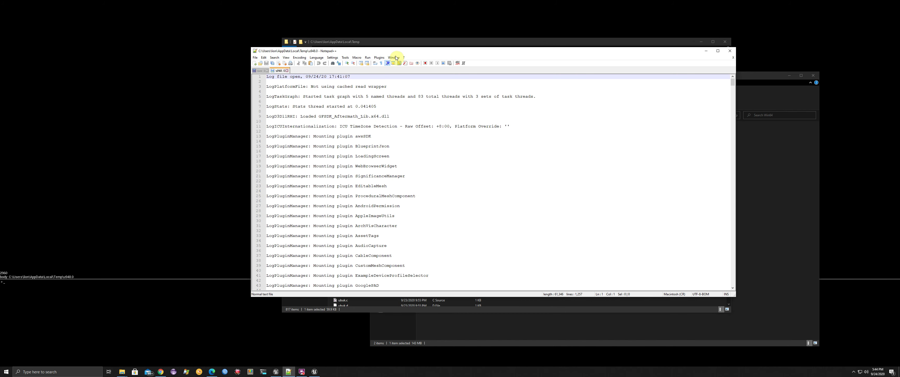
pyautogui.doubleClick(369, 52)
pyautogui.moveTo(175, 47); pyautogui.dragTo(207, 253)
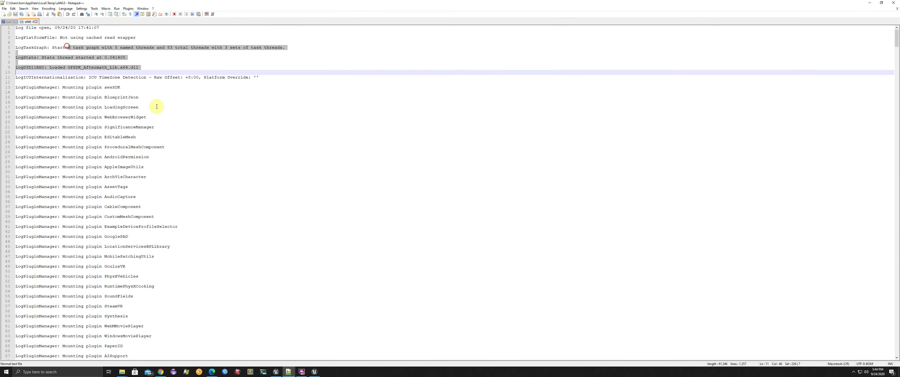
pyautogui.click(210, 255)
# Scroll the log down to line 1249 near its end, then minimize Notepad++.
pyautogui.moveTo(896, 40); pyautogui.dragTo(897, 112)
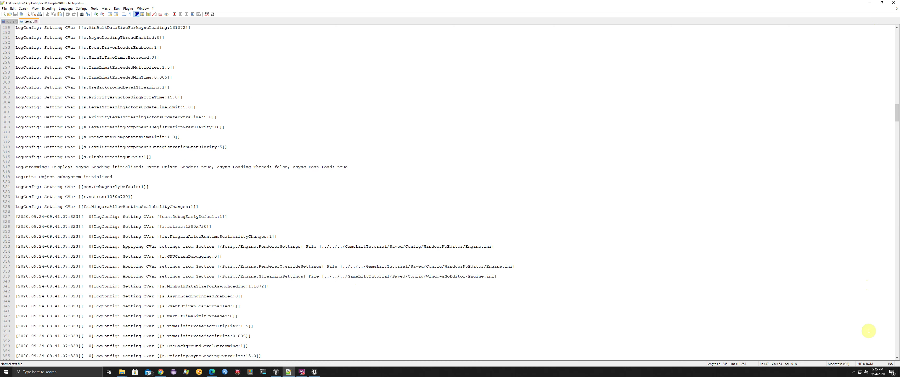
pyautogui.moveTo(896, 115); pyautogui.dragTo(896, 352)
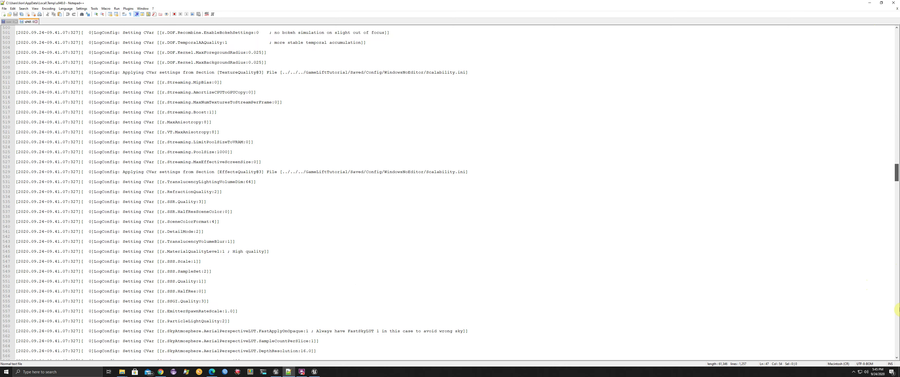
pyautogui.click(677, 317)
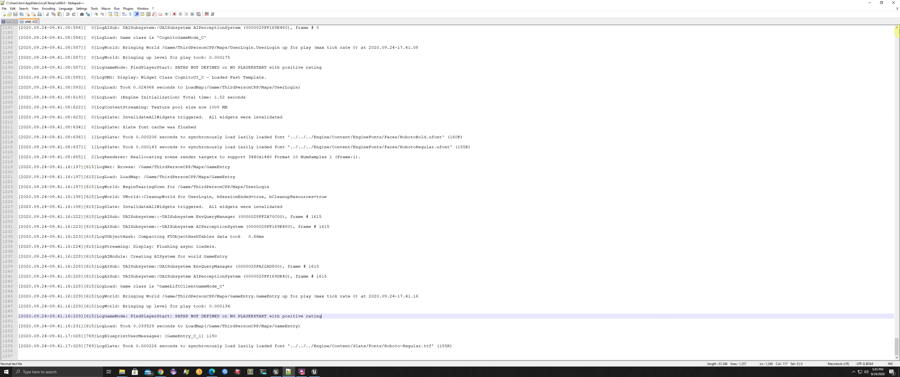
pyautogui.click(872, 4)
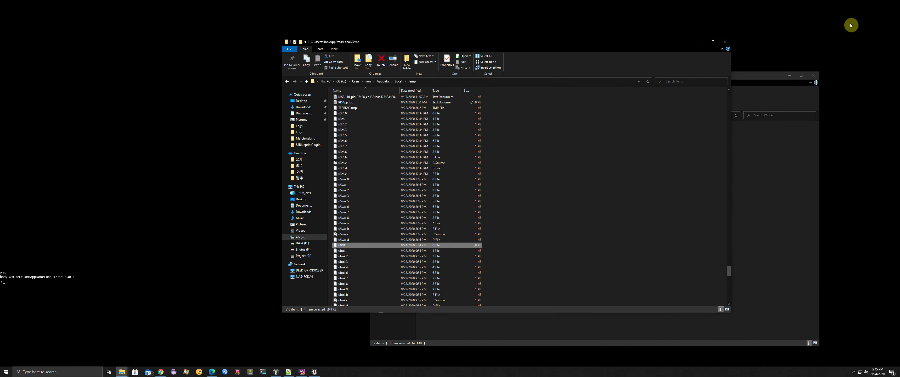
# Open u948.0 in Notepad via More apps, look over the log, then close it.
pyautogui.doubleClick(425, 245)
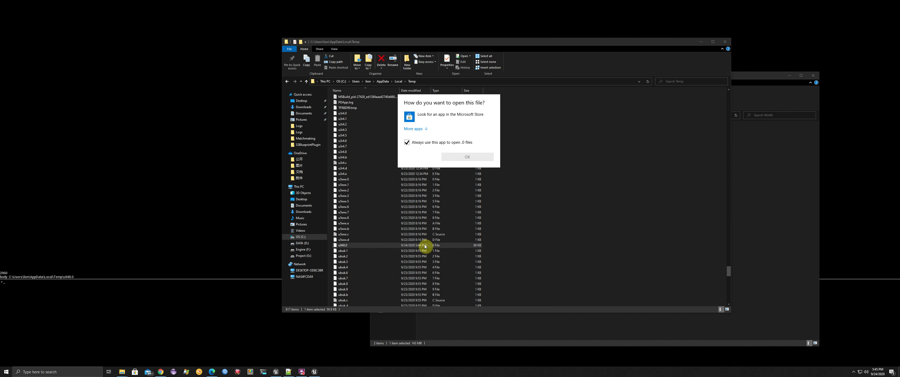
pyautogui.click(418, 129)
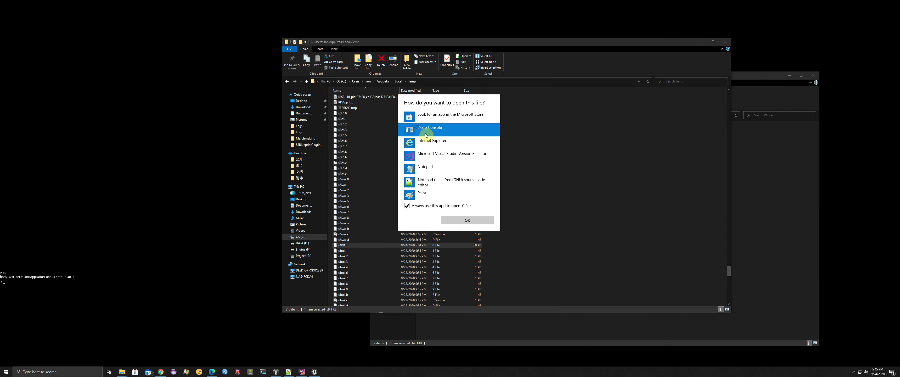
pyautogui.doubleClick(431, 169)
pyautogui.moveTo(261, 151); pyautogui.dragTo(309, 229)
pyautogui.click(321, 252)
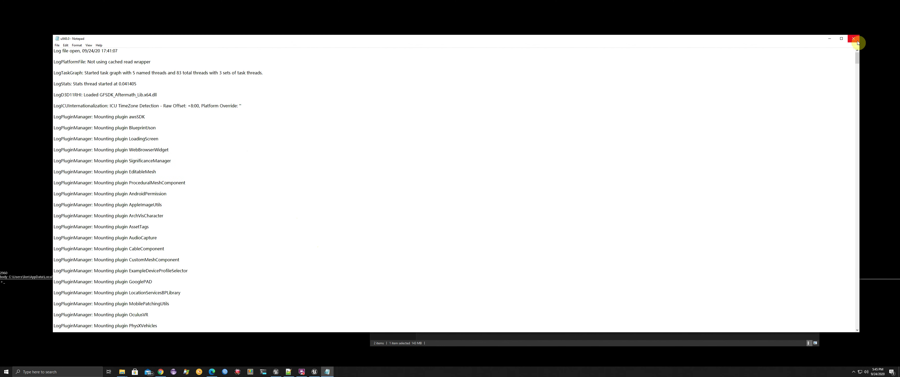
pyautogui.click(853, 39)
# Quit the packaged game by running 'exit' in its console.
pyautogui.click(112, 282)
pyautogui.write('exi')
pyautogui.press('Return')
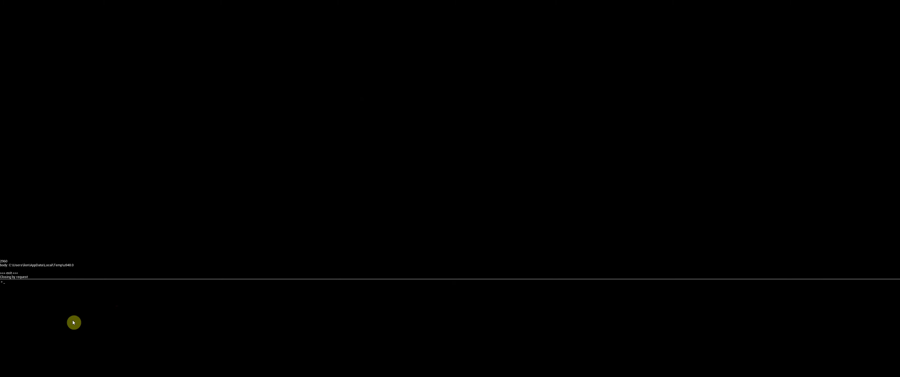
# In Notepad++'s new 1 tab, add 'you for your watching' after the final line's text.
pyautogui.click(286, 369)
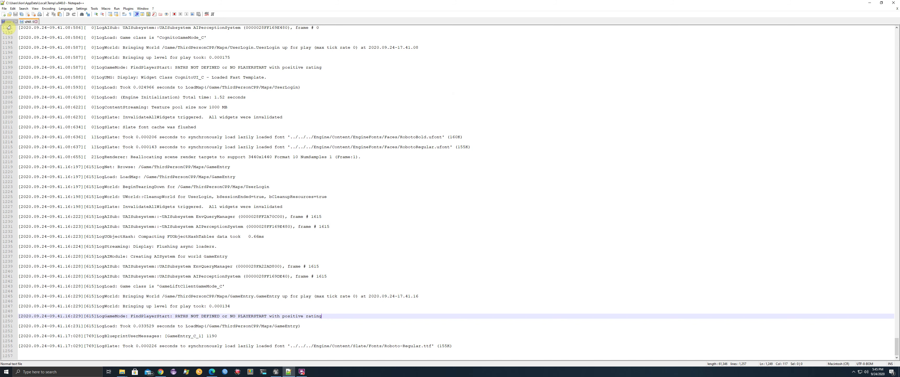
pyautogui.click(8, 21)
pyautogui.click(320, 206)
pyautogui.press('Return')
pyautogui.press('Return')
pyautogui.write('you for your watch')
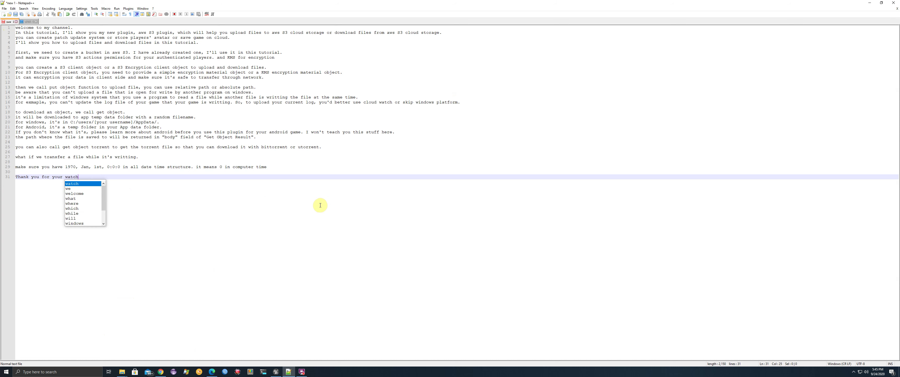
pyautogui.write('ing')
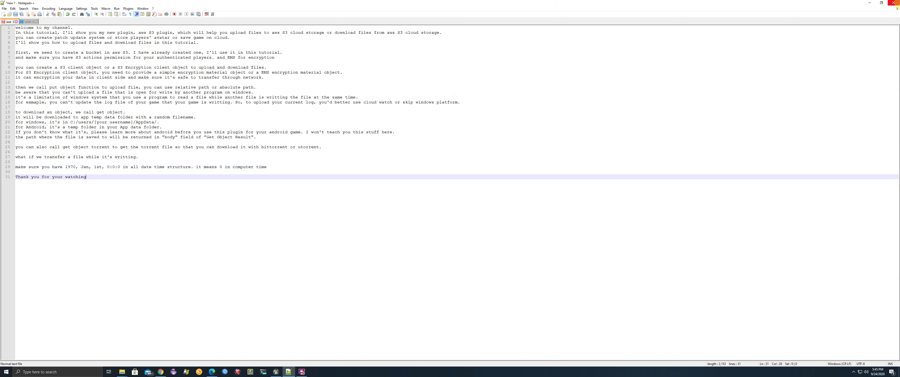